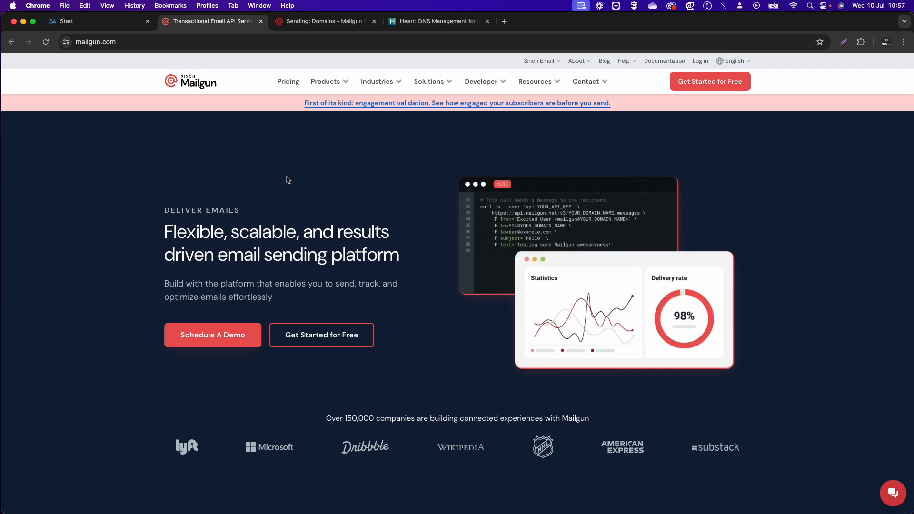
- Go to Mailgun's sending domains list and start adding a new domain
{"action": "left_click", "coordinate": [303, 22]}
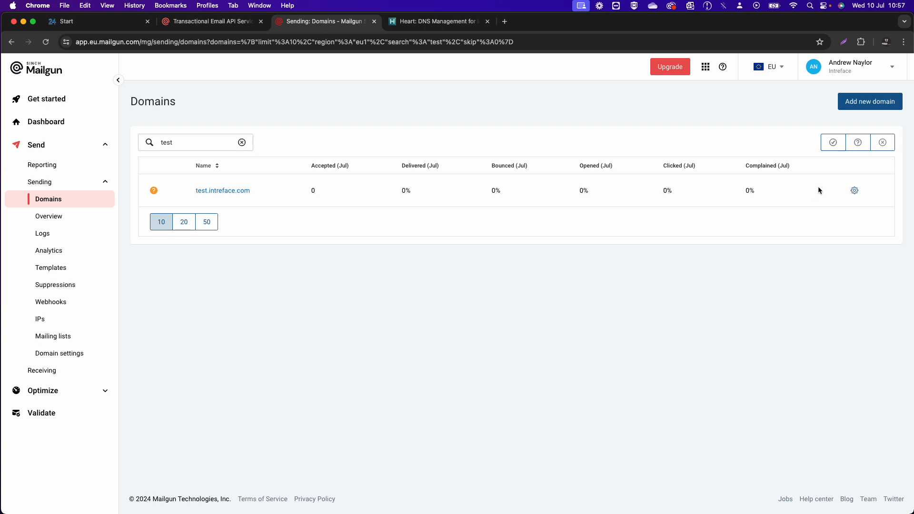
{"action": "left_click", "coordinate": [866, 106]}
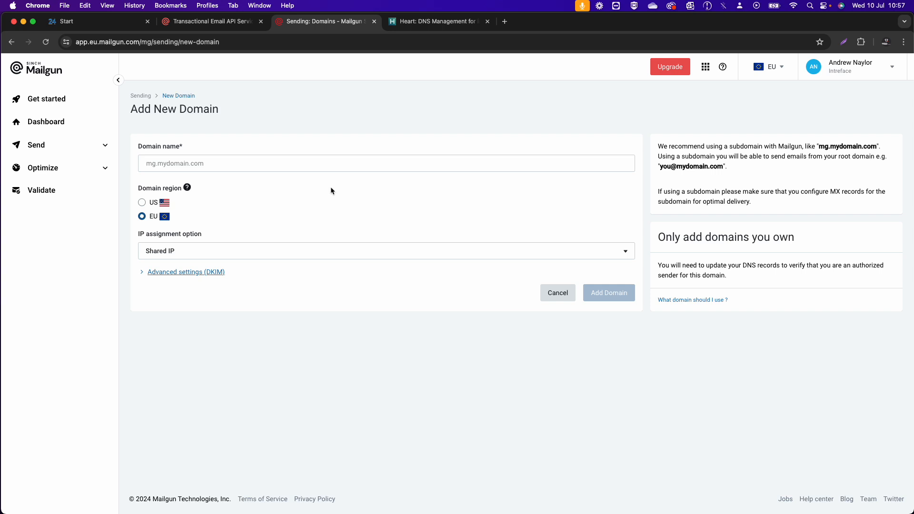
- Enter sales.intreface.com as the domain name and keep the Shared IP assignment
{"action": "left_click", "coordinate": [148, 165]}
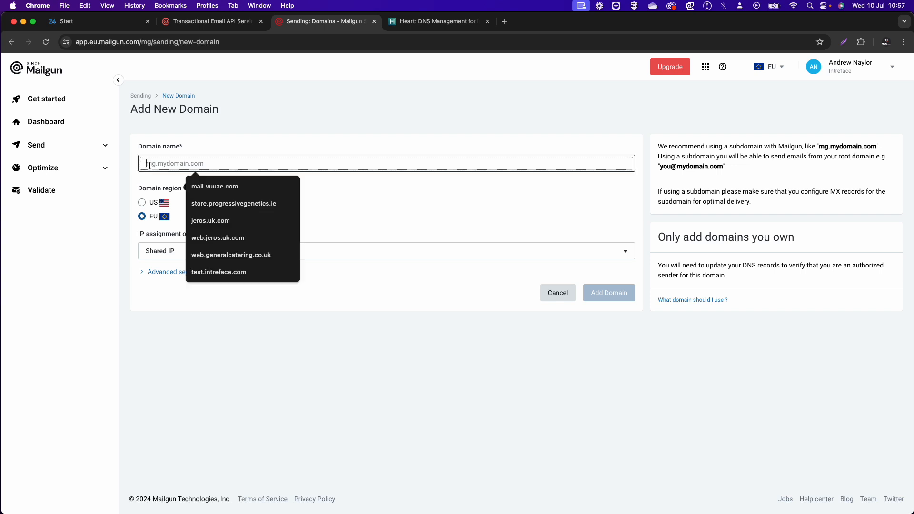
{"action": "type", "text": "sales"}
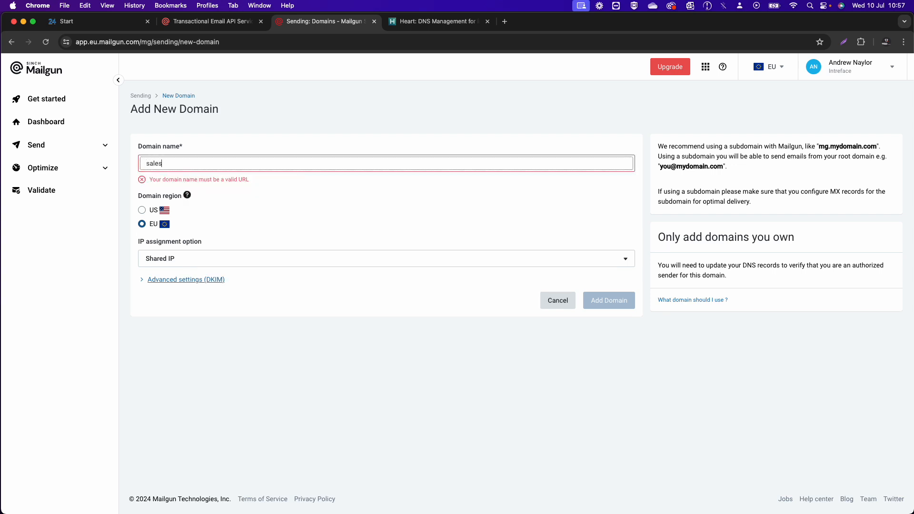
{"action": "type", "text": ".intr"}
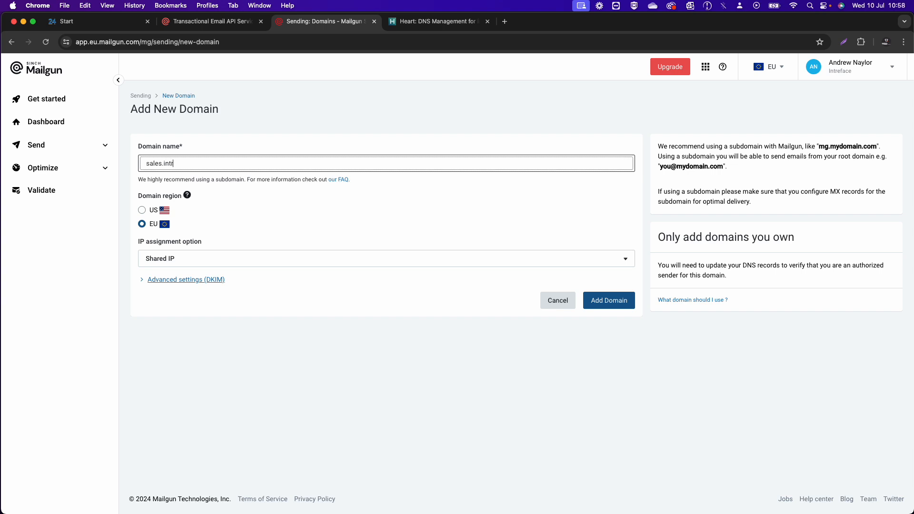
{"action": "type", "text": "eface.com"}
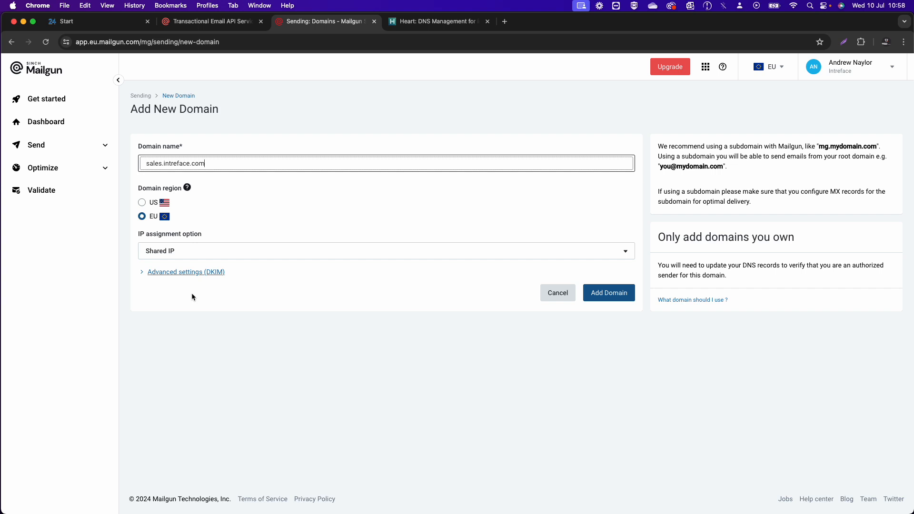
{"action": "left_click", "coordinate": [182, 256]}
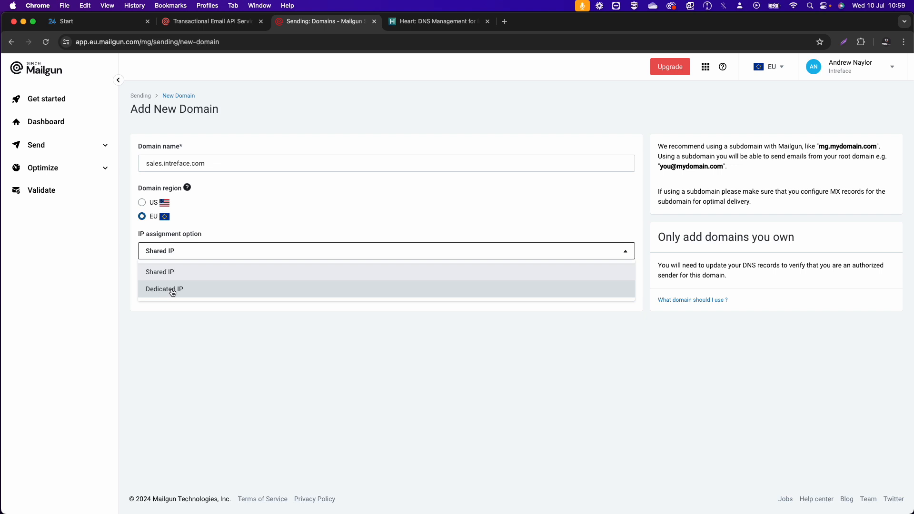
{"action": "left_click", "coordinate": [166, 275]}
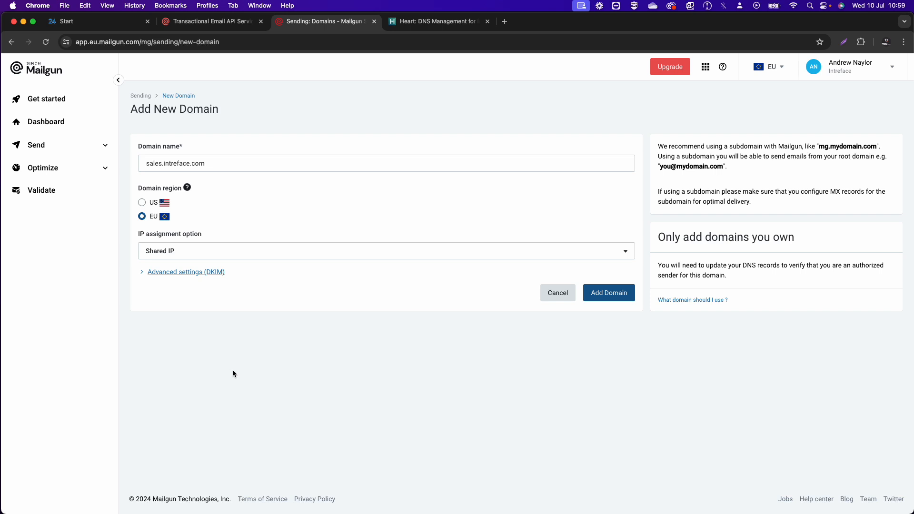
- Add the sales.intreface.com domain and scroll down to its SPF, DKIM and MX records
{"action": "left_click", "coordinate": [616, 299]}
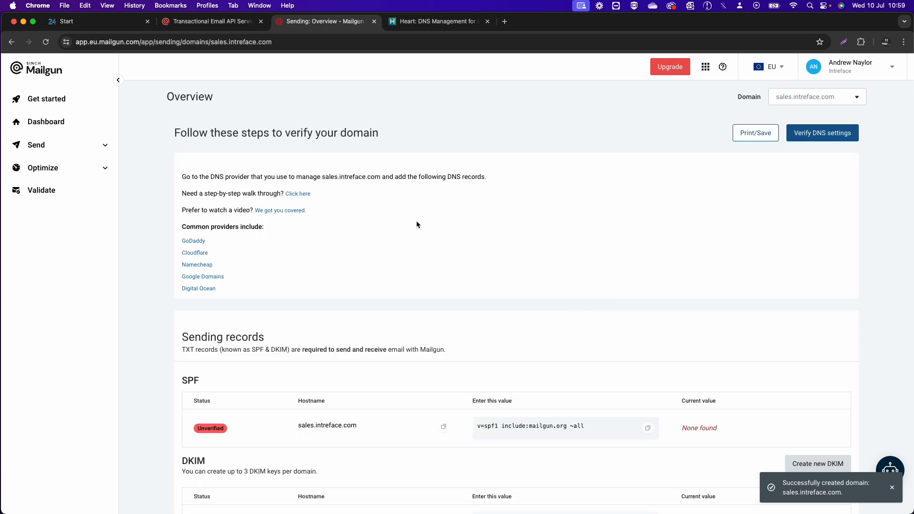
{"action": "scroll", "coordinate": [369, 384], "scroll_direction": "down", "scroll_amount": 3}
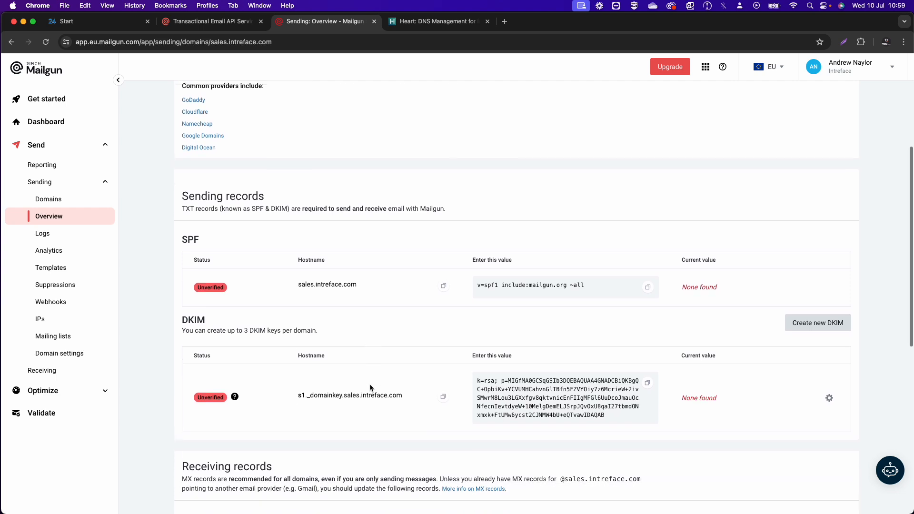
{"action": "scroll", "coordinate": [369, 383], "scroll_direction": "down", "scroll_amount": 1}
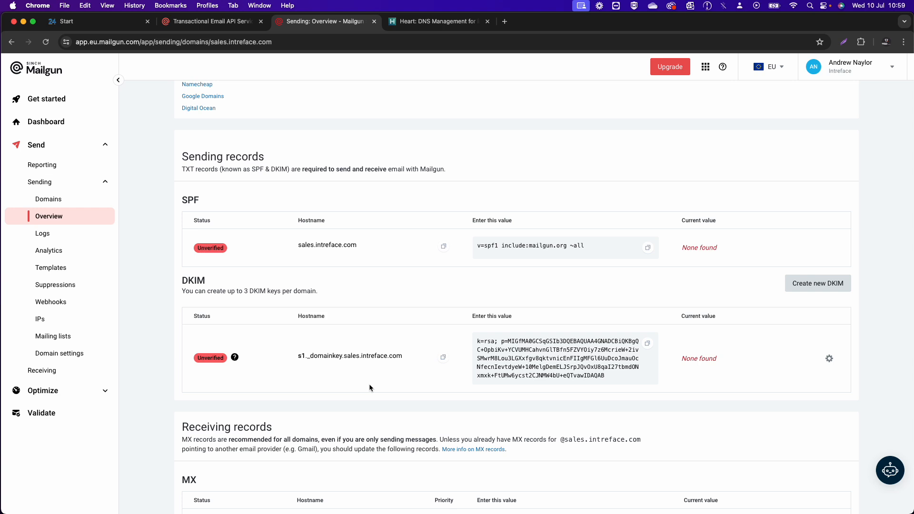
{"action": "scroll", "coordinate": [351, 300], "scroll_direction": "down", "scroll_amount": 1}
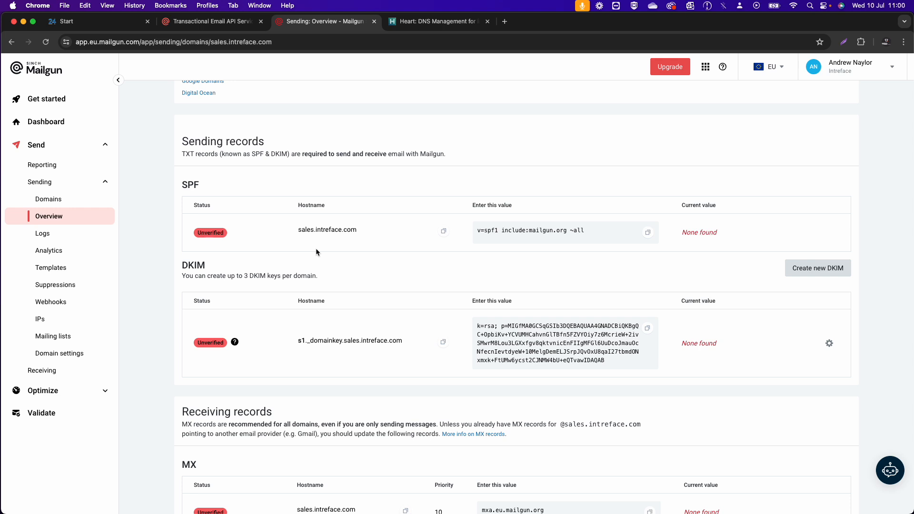
- Copy the Mailgun SPF record value v=spf1 include:mailgun.org ~all
{"action": "left_click", "coordinate": [433, 21]}
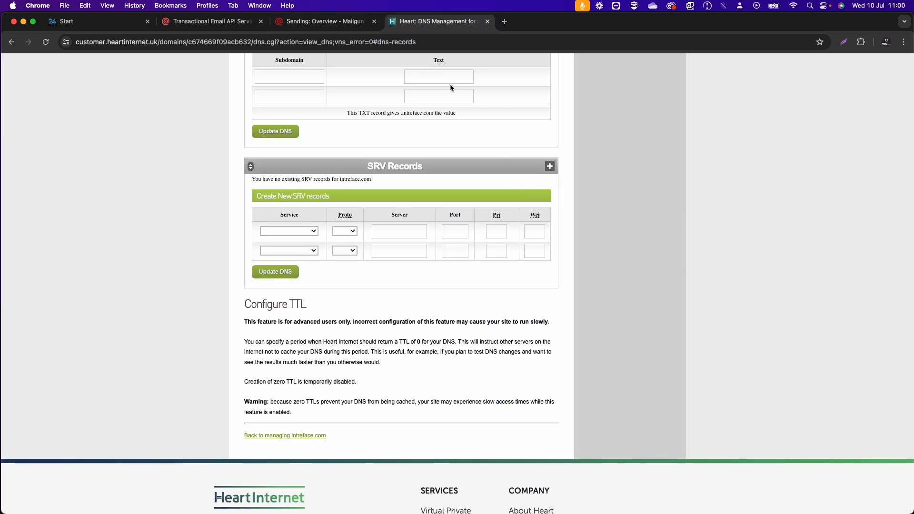
{"action": "scroll", "coordinate": [395, 75], "scroll_direction": "up", "scroll_amount": 2}
{"action": "scroll", "coordinate": [395, 75], "scroll_direction": "down", "scroll_amount": 1}
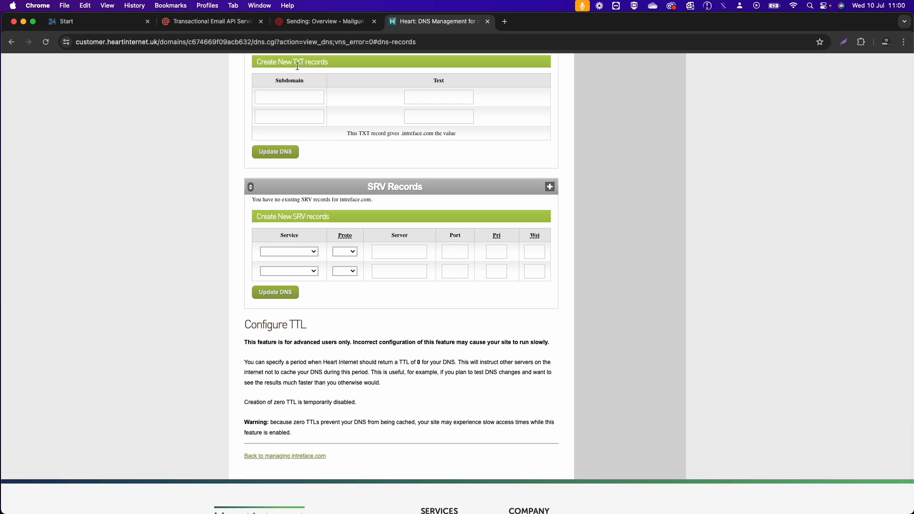
{"action": "left_click", "coordinate": [324, 25]}
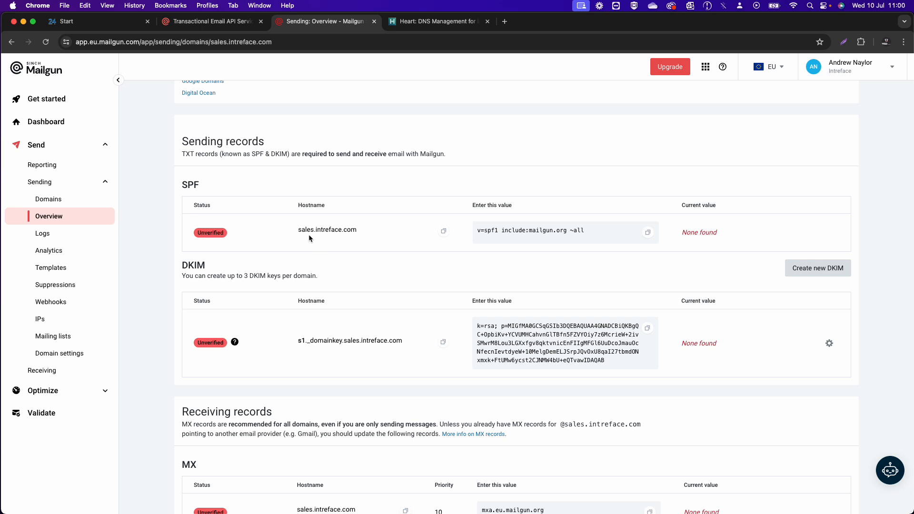
{"action": "left_click", "coordinate": [647, 233]}
{"action": "left_click", "coordinate": [647, 233]}
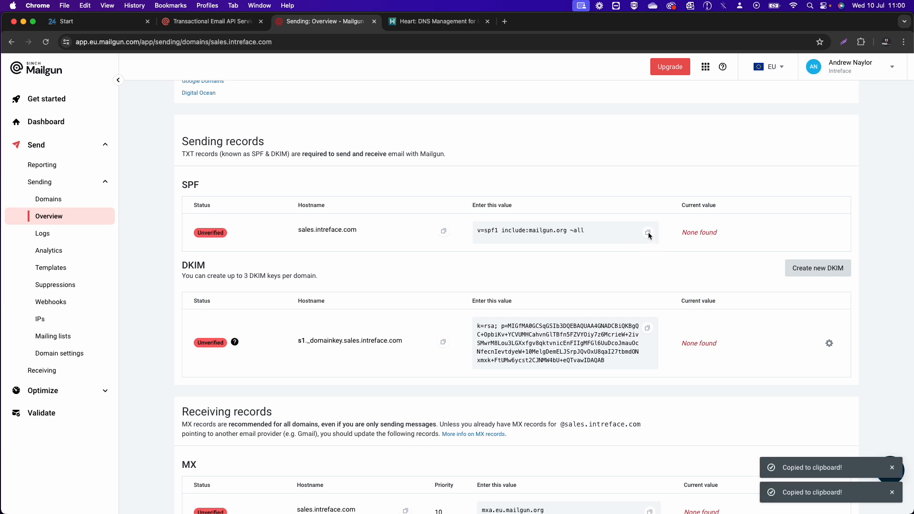
- In Heart Internet DNS, fill a TXT record for subdomain sales with the SPF value
{"action": "left_click", "coordinate": [431, 21]}
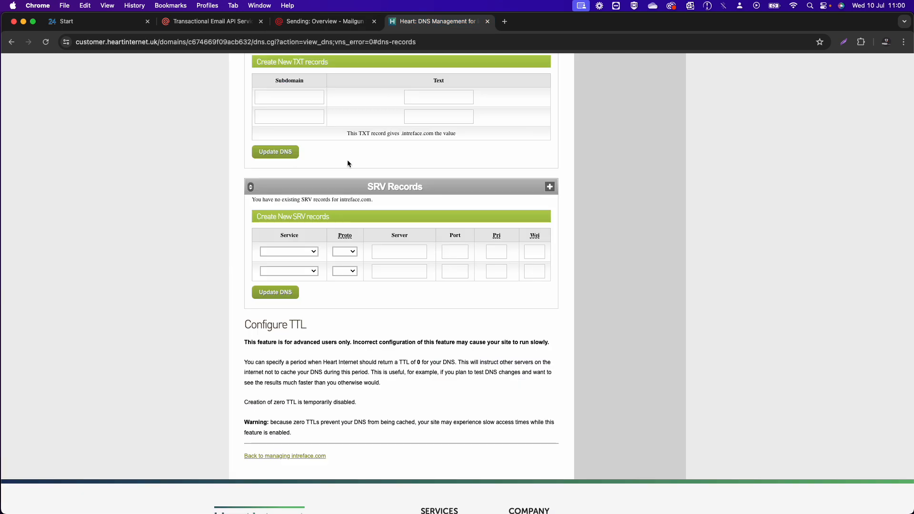
{"action": "left_click", "coordinate": [295, 98]}
{"action": "type", "text": "sales"}
{"action": "key", "text": "Tab"}
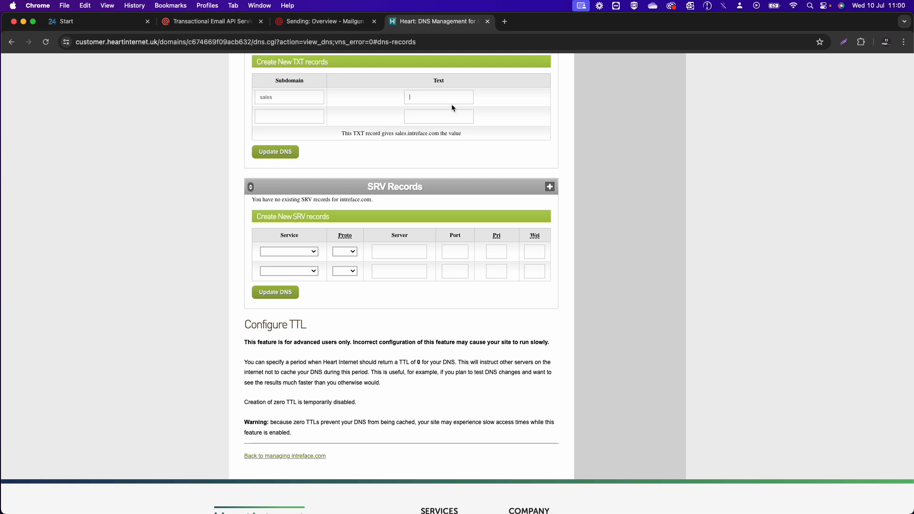
{"action": "key", "text": "super+v"}
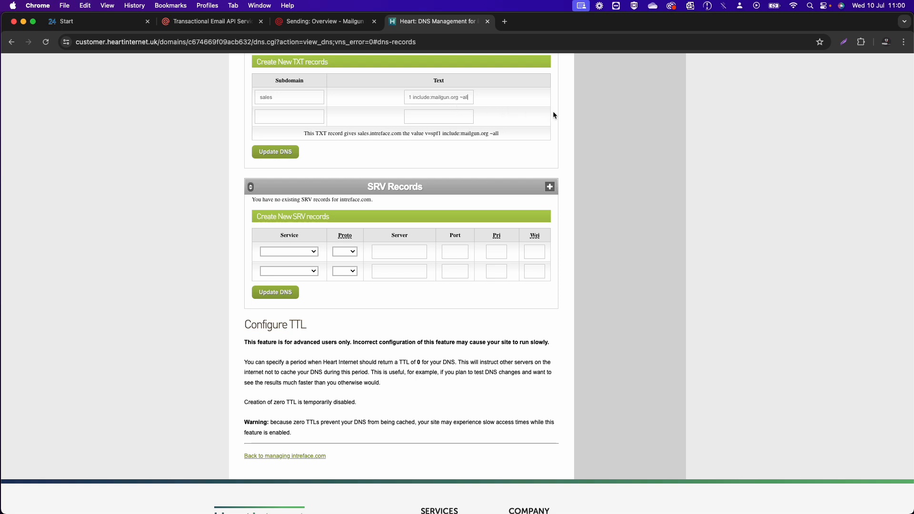
{"action": "left_click", "coordinate": [569, 114]}
- Add a second TXT subdomain s1._domainkey.sales using Mailgun's DKIM hostname
{"action": "left_click", "coordinate": [319, 22]}
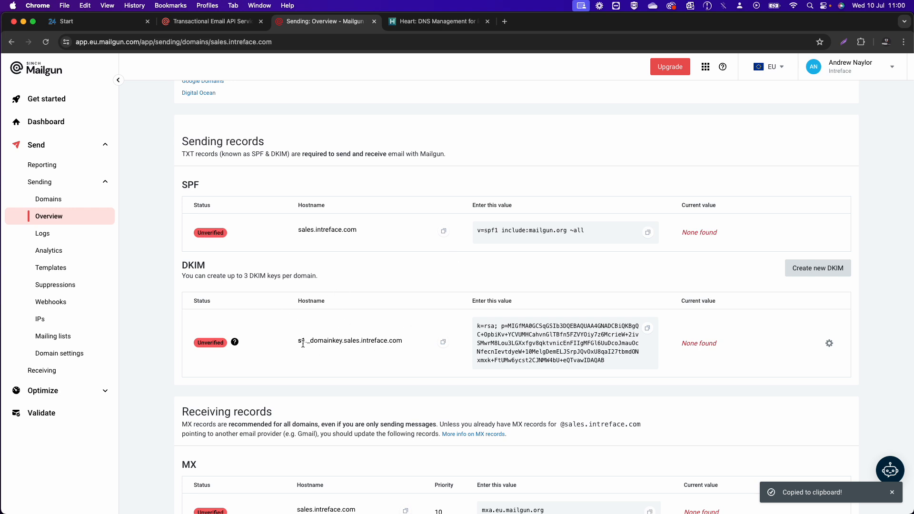
{"action": "left_click", "coordinate": [443, 343]}
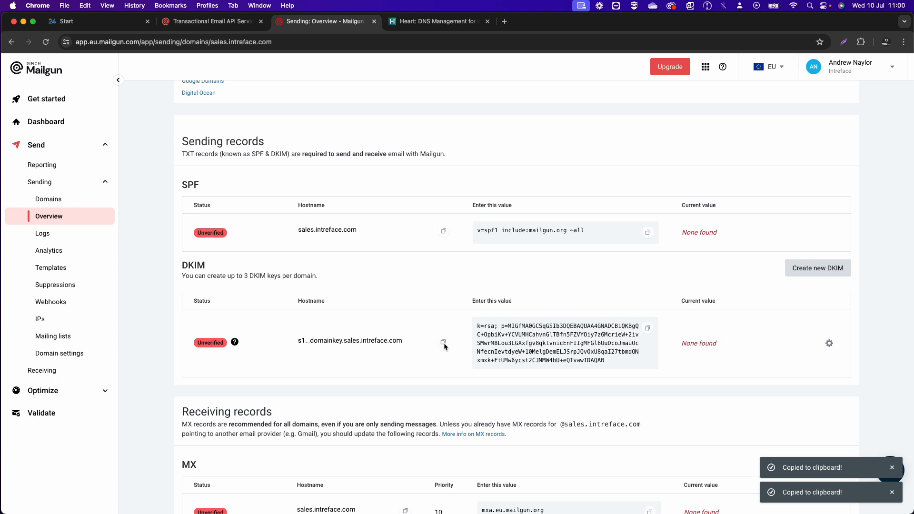
{"action": "left_click", "coordinate": [420, 23]}
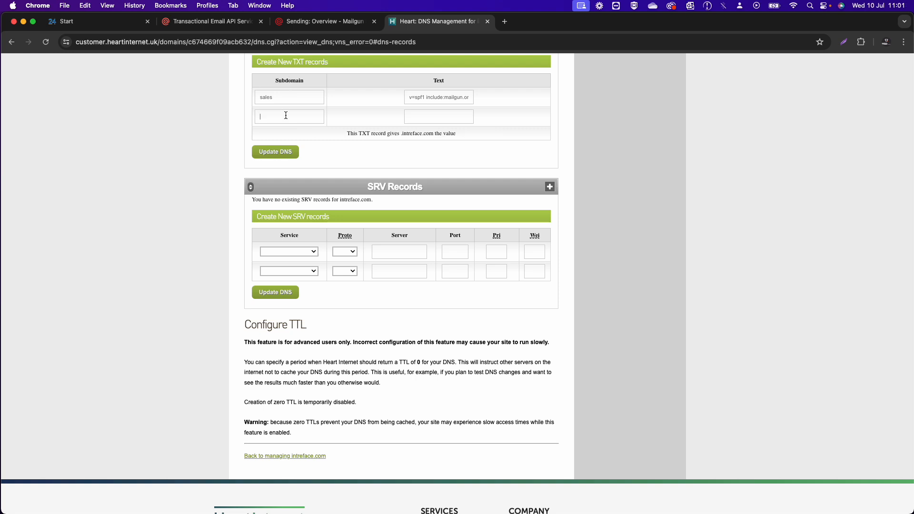
{"action": "key", "text": "super+v"}
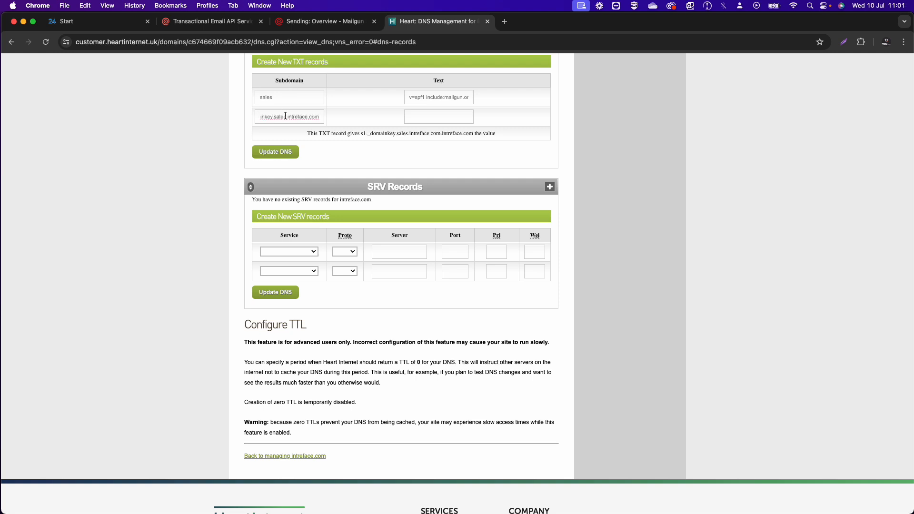
{"action": "key", "text": "BackSpace"}
{"action": "key", "text": "BackSpace"}
{"action": "key", "text": "BackSpace"}
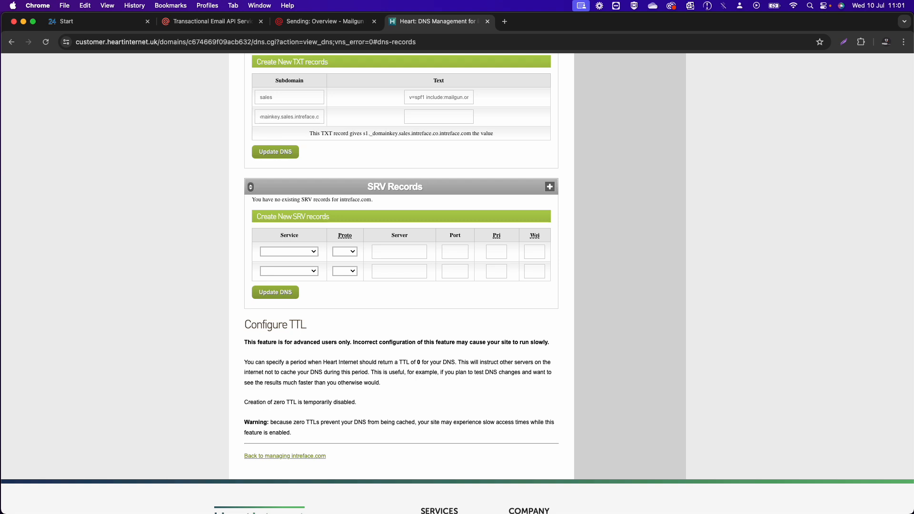
{"action": "key", "text": "BackSpace"}
{"action": "key", "text": "BackSpace"}
{"action": "key", "text": "BackSpace"}
{"action": "key", "text": "BackSpace"}
{"action": "key", "text": "BackSpace"}
{"action": "key", "text": "BackSpace"}
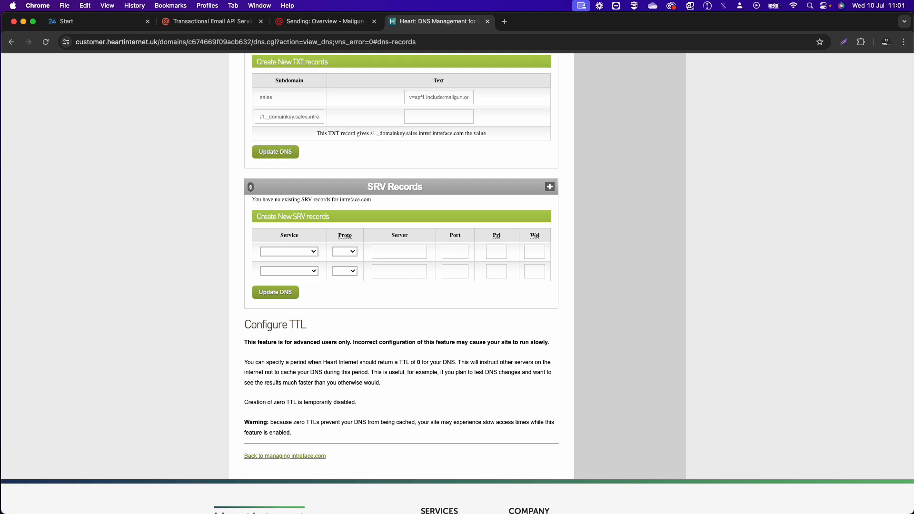
{"action": "key", "text": "BackSpace"}
{"action": "key", "text": "BackSpace"}
{"action": "key", "text": "BackSpace"}
{"action": "key", "text": "BackSpace"}
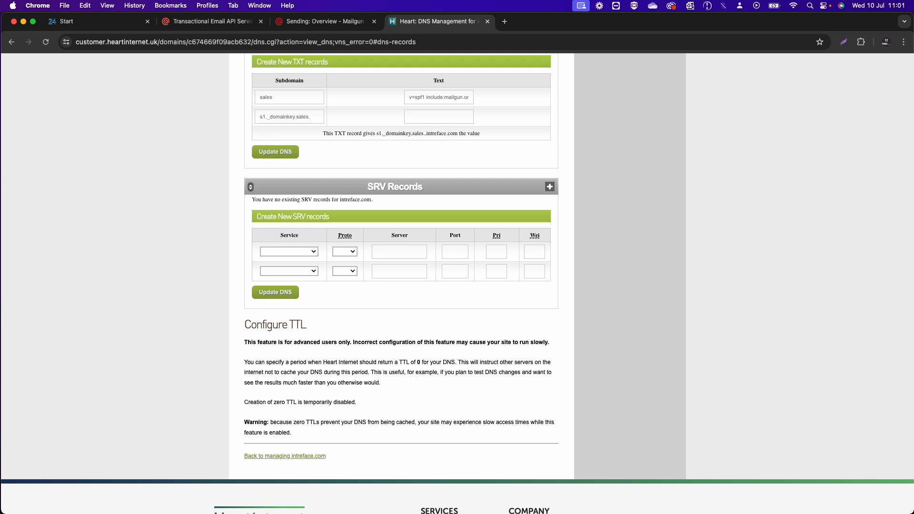
{"action": "key", "text": "BackSpace"}
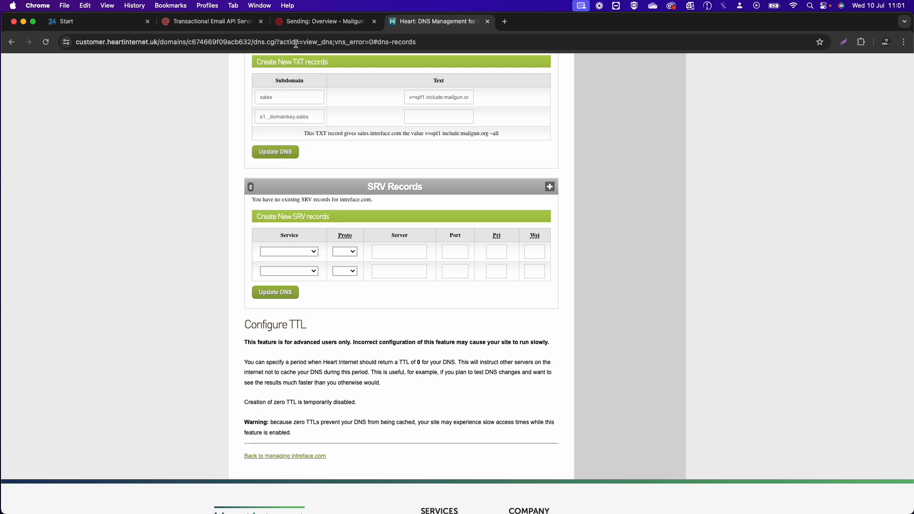
- Paste Mailgun's DKIM key as that record's value and save the DNS changes
{"action": "left_click", "coordinate": [320, 21]}
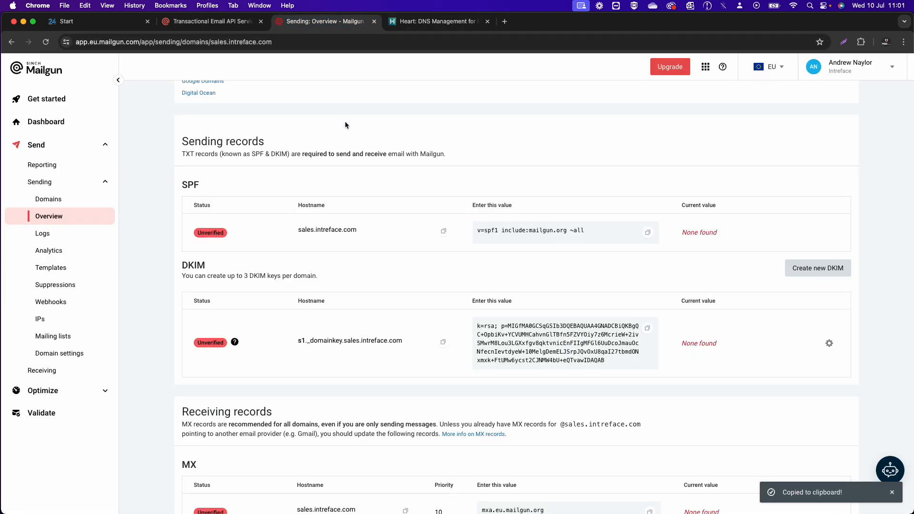
{"action": "left_click", "coordinate": [647, 329]}
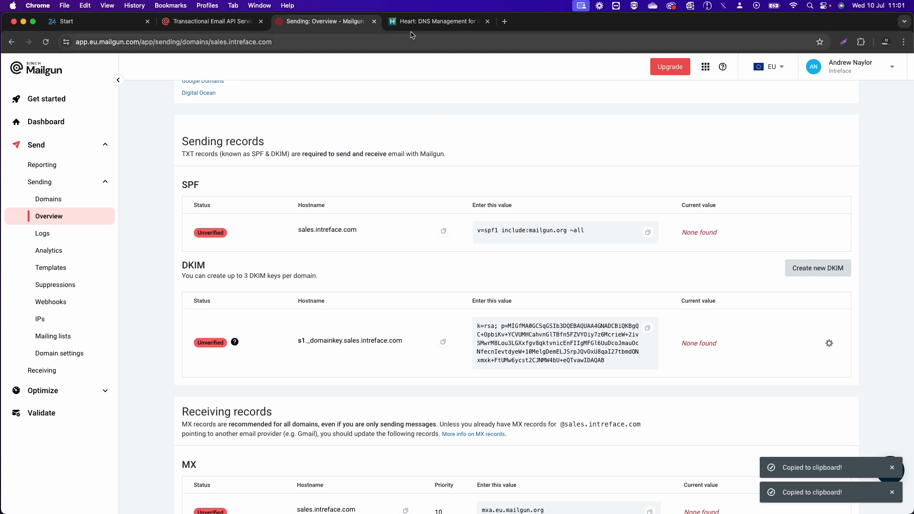
{"action": "left_click", "coordinate": [433, 21]}
{"action": "left_click", "coordinate": [424, 117]}
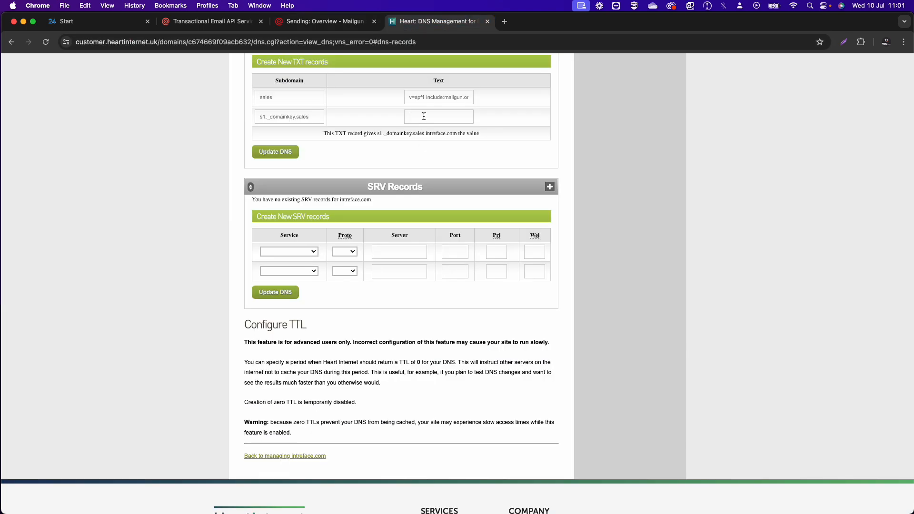
{"action": "key", "text": "super+v"}
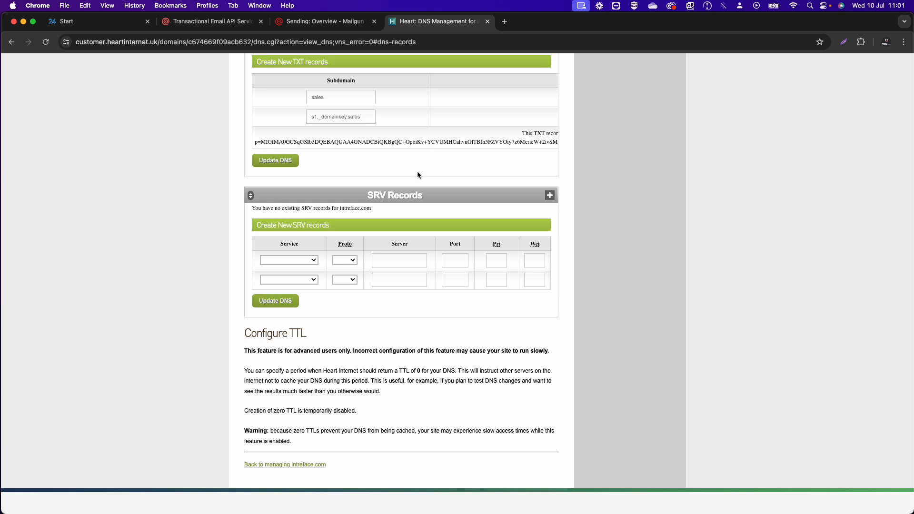
{"action": "left_click", "coordinate": [276, 161]}
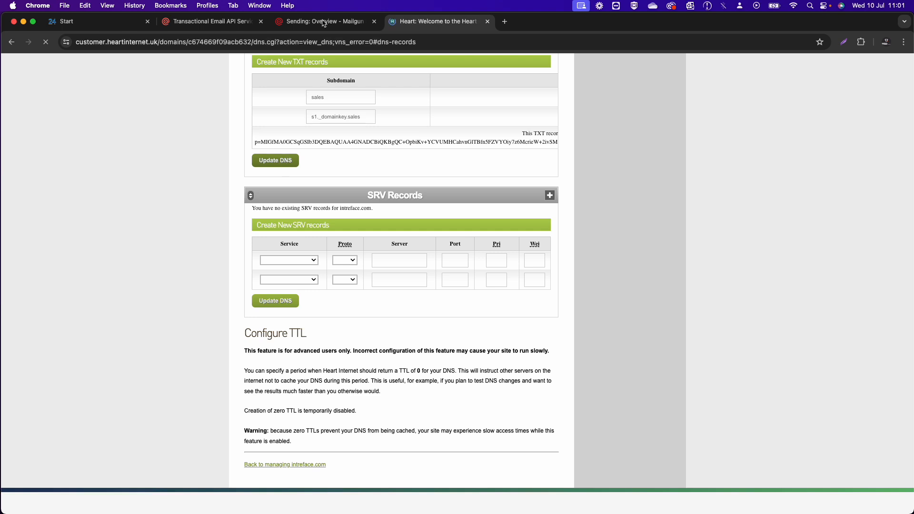
- Re-run Mailgun's DNS verification until SPF is Verified and DKIM is Ready to activate
{"action": "left_click", "coordinate": [319, 21]}
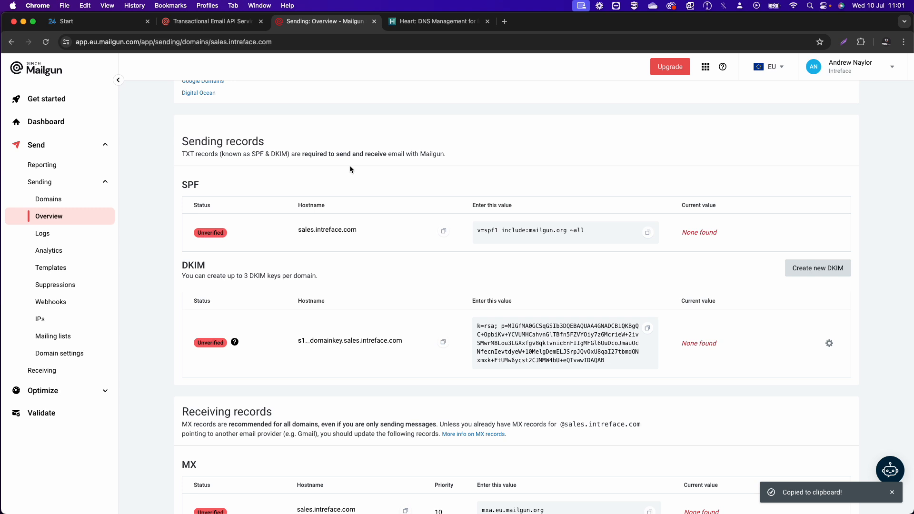
{"action": "scroll", "coordinate": [350, 168], "scroll_direction": "up", "scroll_amount": 3}
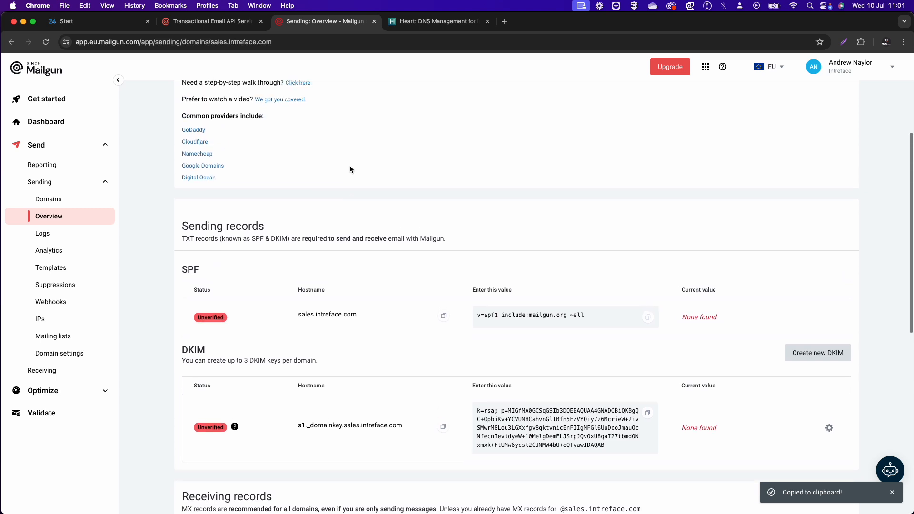
{"action": "scroll", "coordinate": [350, 164], "scroll_direction": "up", "scroll_amount": 2}
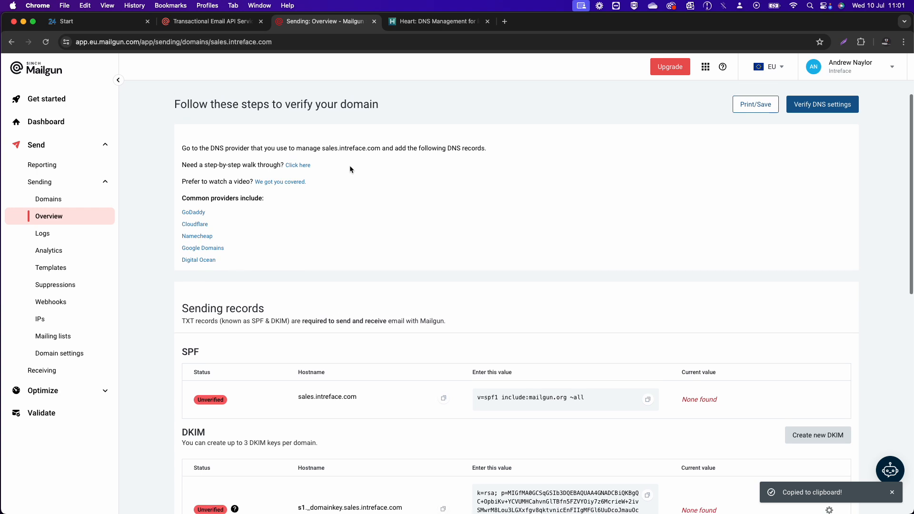
{"action": "left_click", "coordinate": [815, 113]}
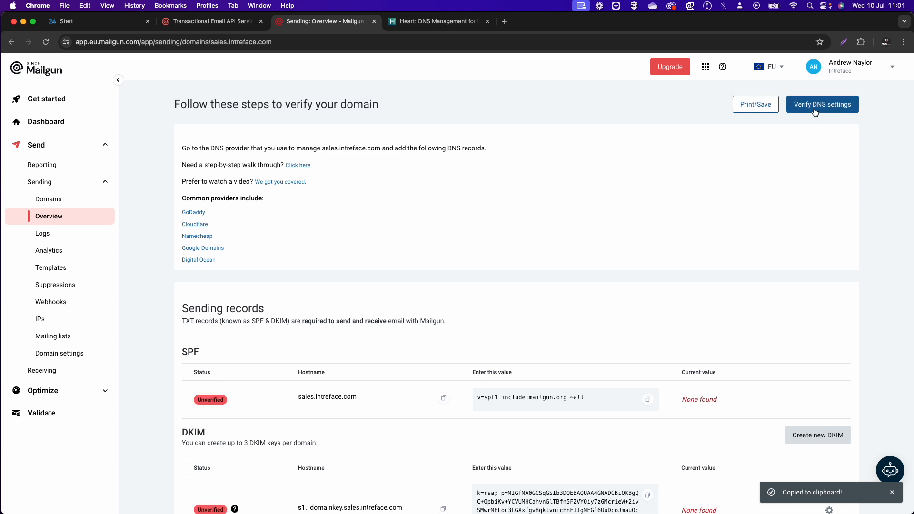
{"action": "scroll", "coordinate": [772, 268], "scroll_direction": "down", "scroll_amount": 1}
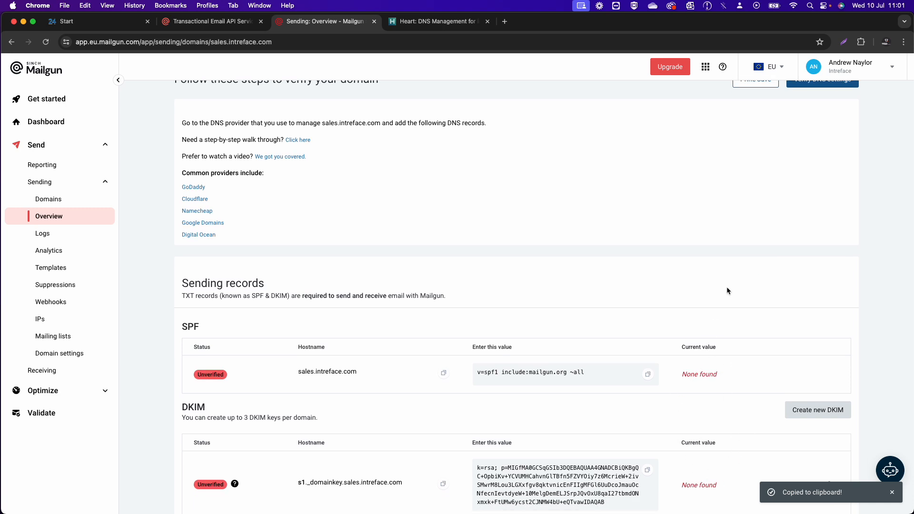
{"action": "scroll", "coordinate": [744, 228], "scroll_direction": "up", "scroll_amount": 1}
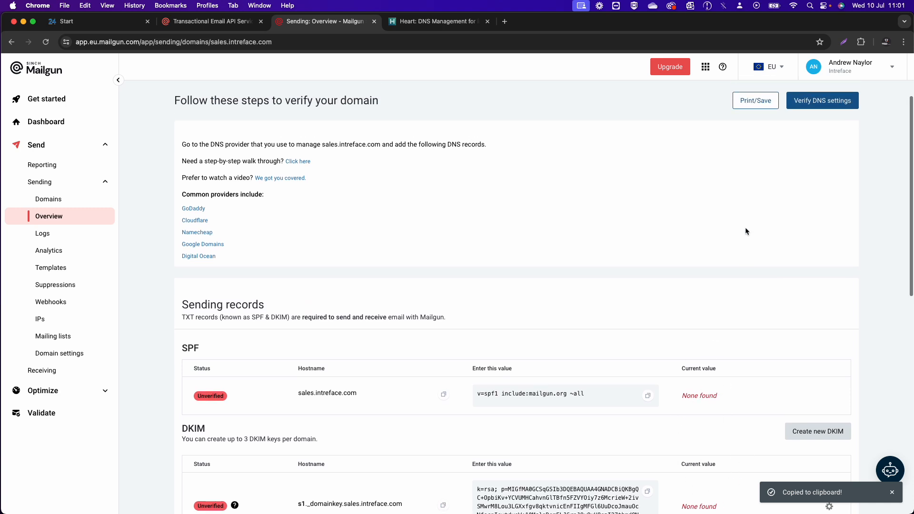
{"action": "left_click", "coordinate": [828, 107]}
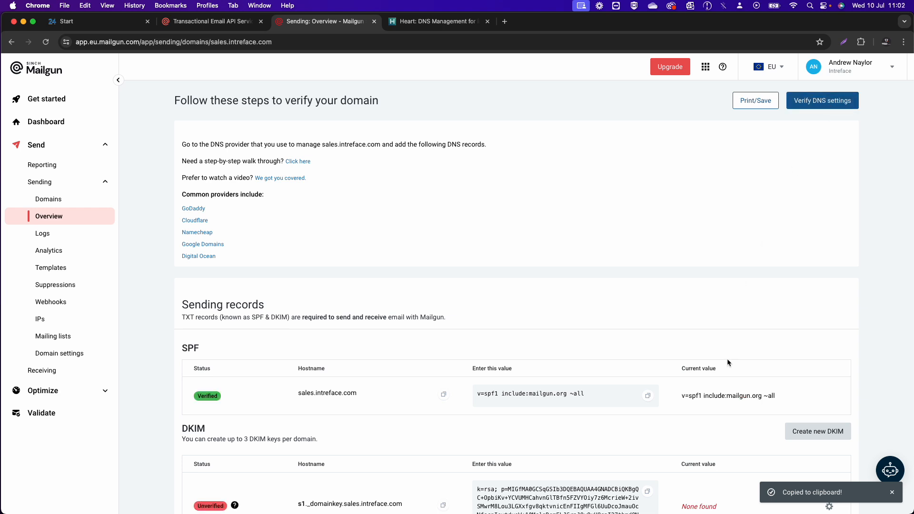
{"action": "scroll", "coordinate": [727, 358], "scroll_direction": "down", "scroll_amount": 2}
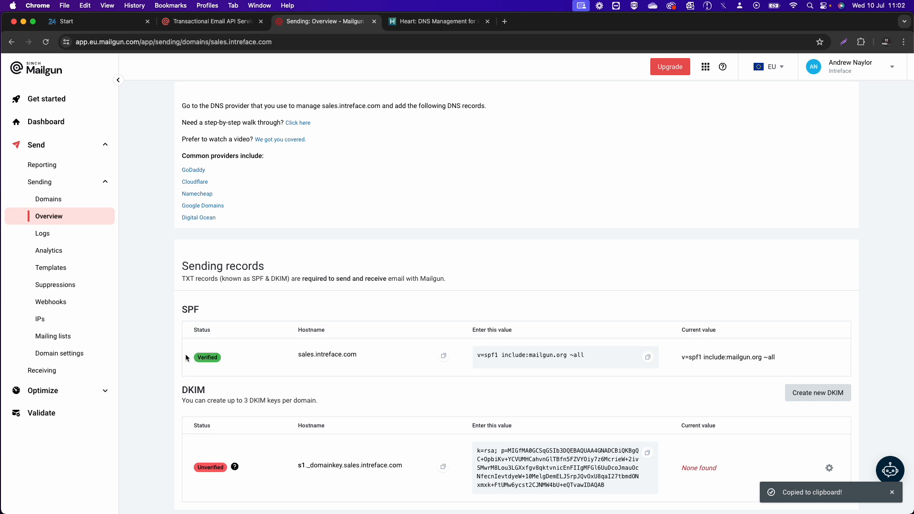
{"action": "scroll", "coordinate": [232, 377], "scroll_direction": "down", "scroll_amount": 1}
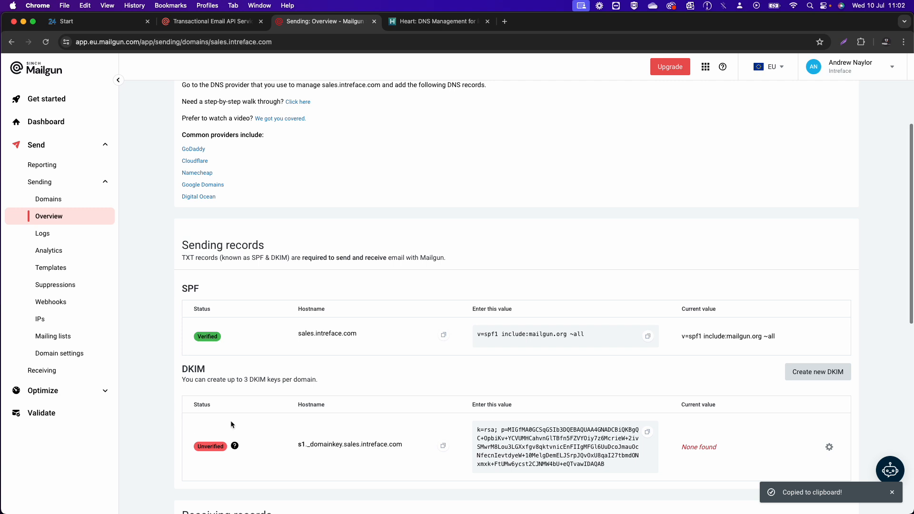
{"action": "scroll", "coordinate": [287, 444], "scroll_direction": "up", "scroll_amount": 1}
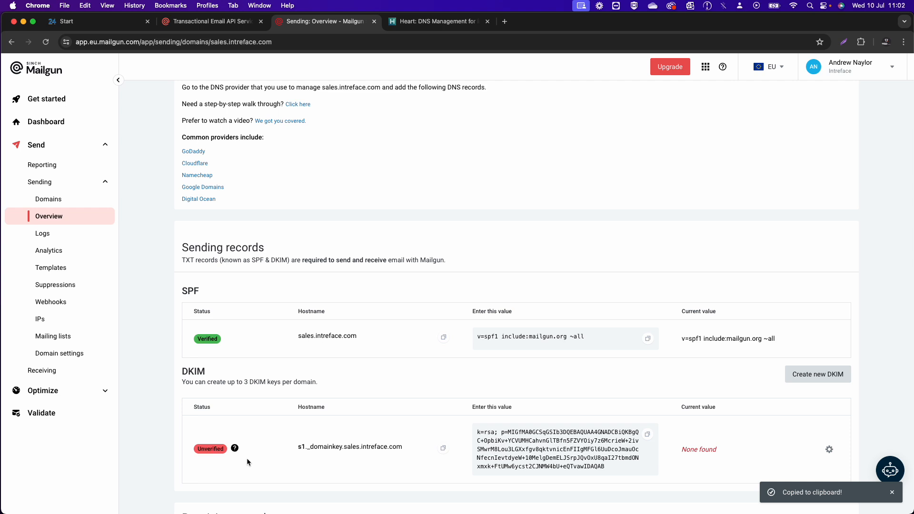
{"action": "scroll", "coordinate": [246, 462], "scroll_direction": "up", "scroll_amount": 2}
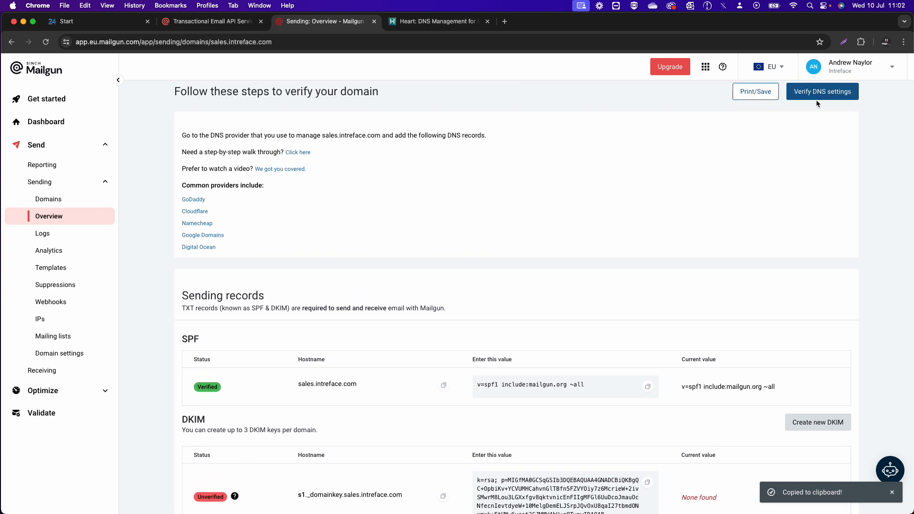
{"action": "left_click", "coordinate": [817, 98]}
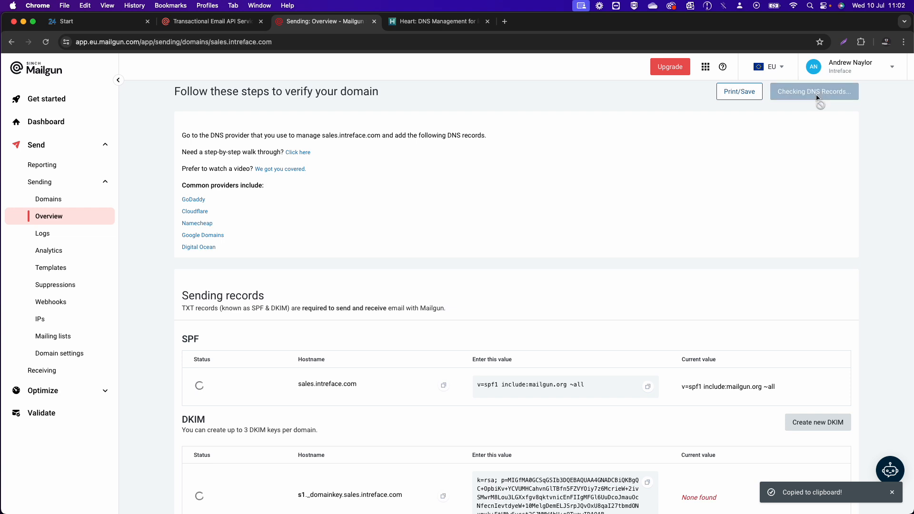
{"action": "left_click", "coordinate": [817, 98]}
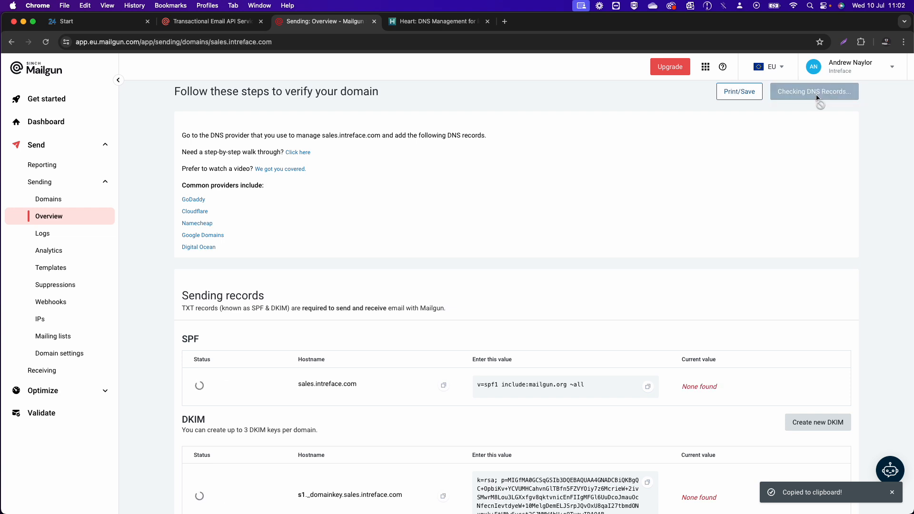
{"action": "scroll", "coordinate": [744, 165], "scroll_direction": "down", "scroll_amount": 2}
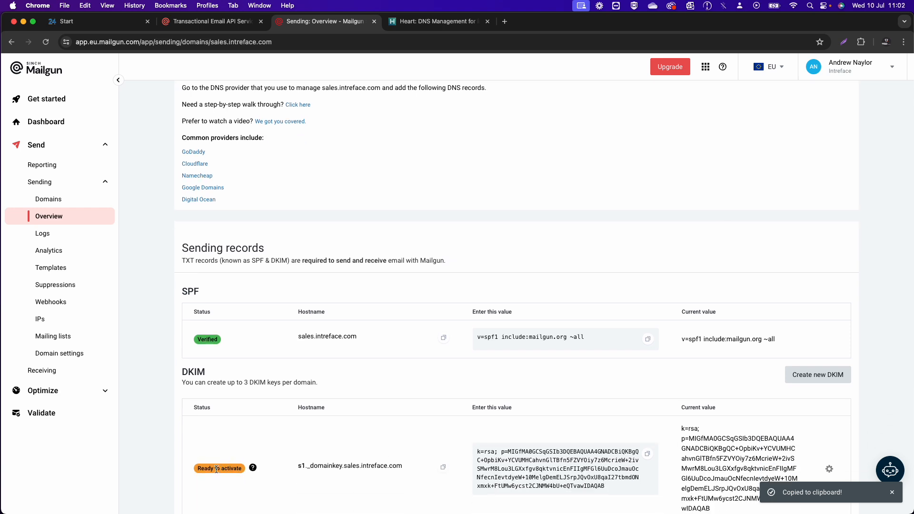
{"action": "scroll", "coordinate": [275, 459], "scroll_direction": "up", "scroll_amount": 2}
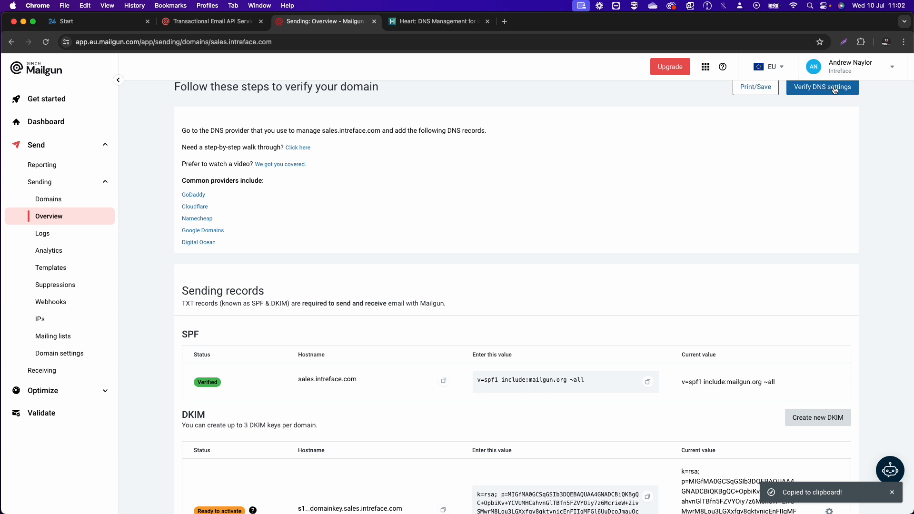
{"action": "left_click", "coordinate": [833, 89]}
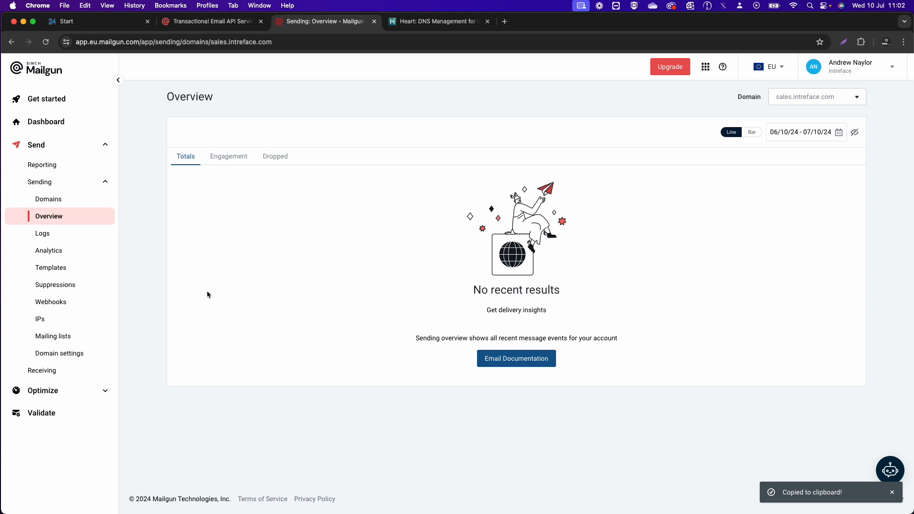
- Add SMTP user 'sales' under the domain's SMTP credentials and copy its generated password
{"action": "left_click", "coordinate": [67, 362]}
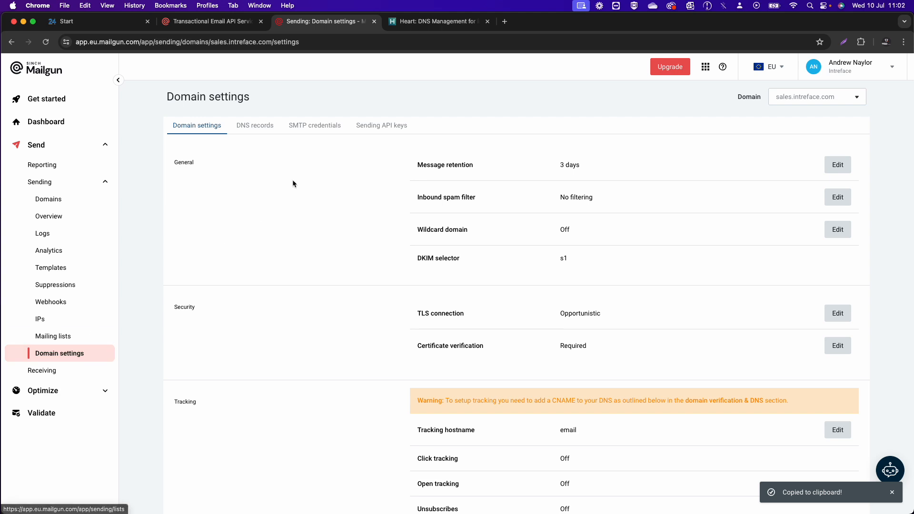
{"action": "left_click", "coordinate": [302, 125]}
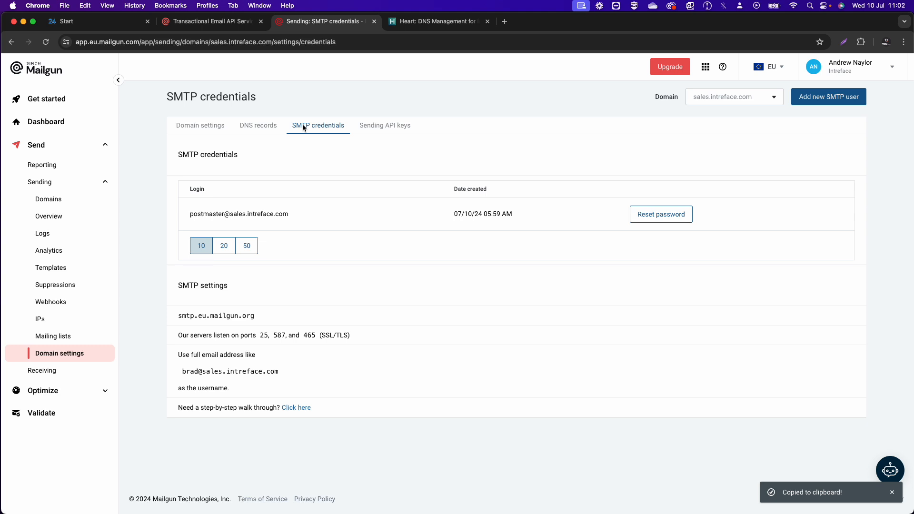
{"action": "left_click", "coordinate": [821, 103]}
{"action": "left_click", "coordinate": [393, 259]}
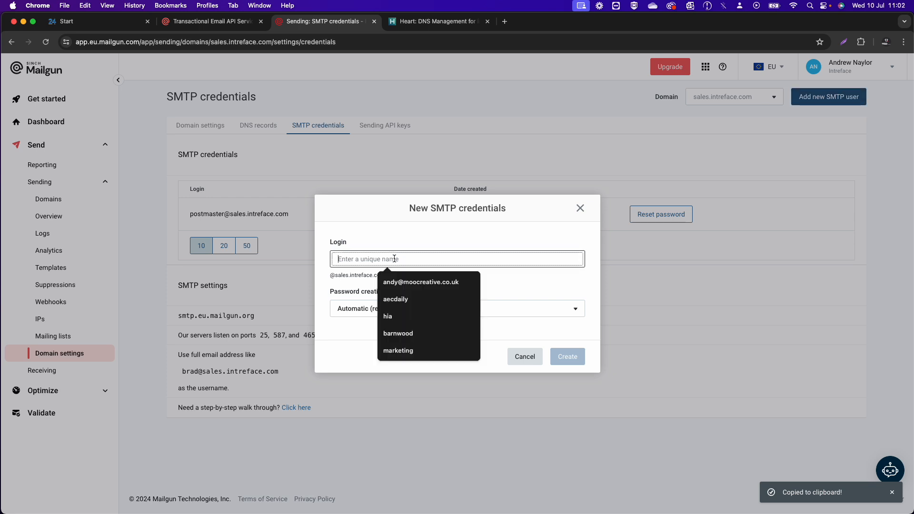
{"action": "type", "text": "sales"}
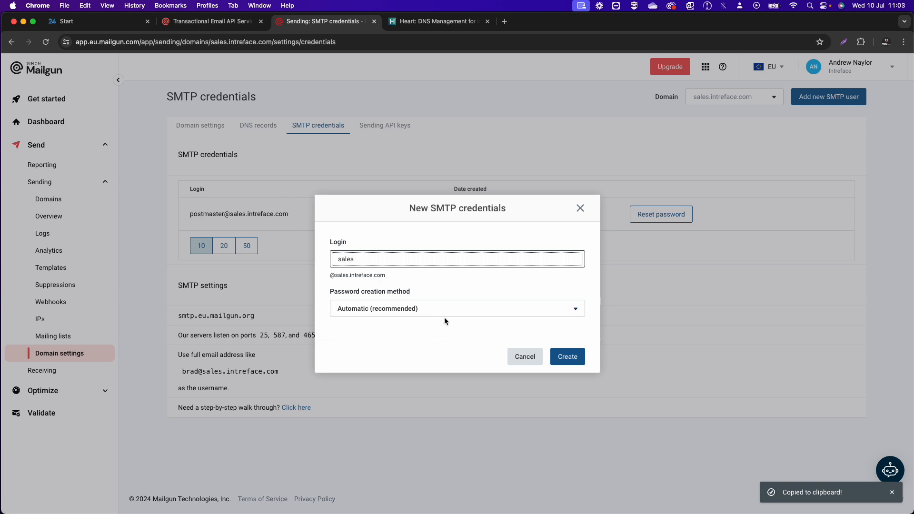
{"action": "left_click", "coordinate": [574, 362]}
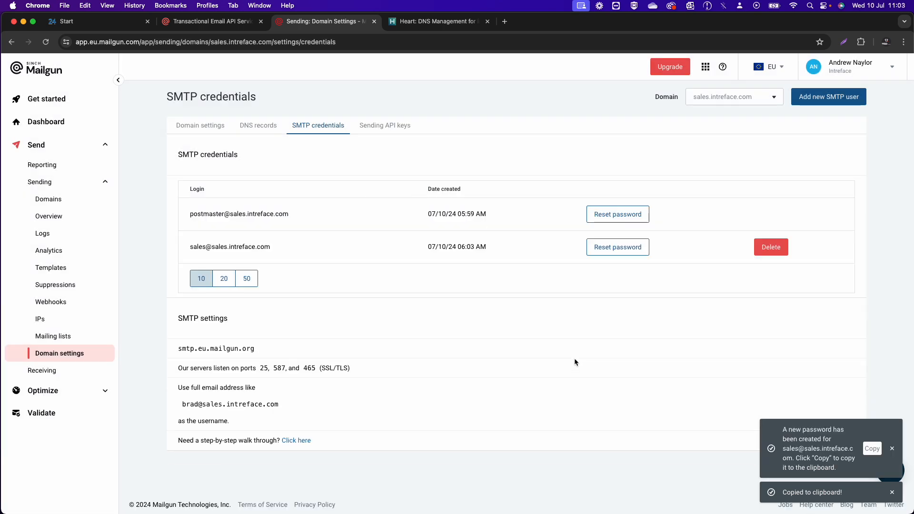
{"action": "left_click", "coordinate": [872, 451]}
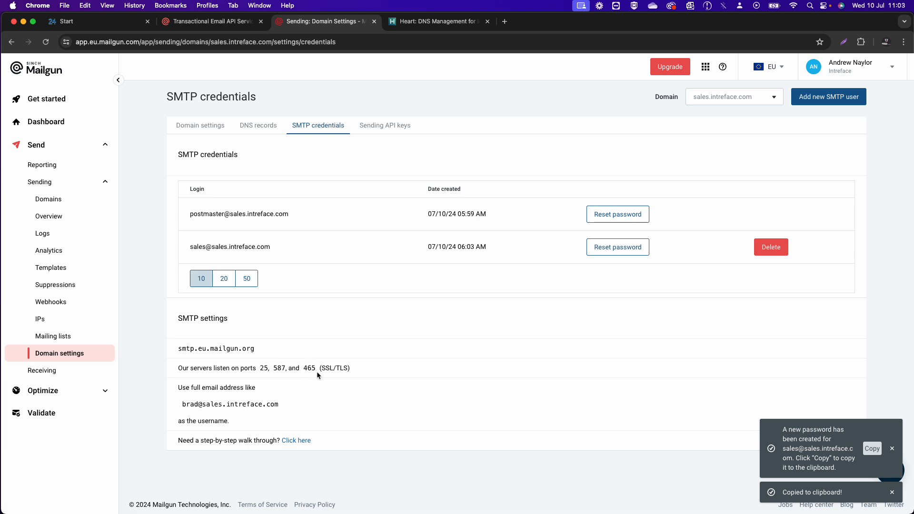
- Create a Bitrix24 email campaign from the Halloween Sale! template in My Templates
{"action": "left_click", "coordinate": [105, 28]}
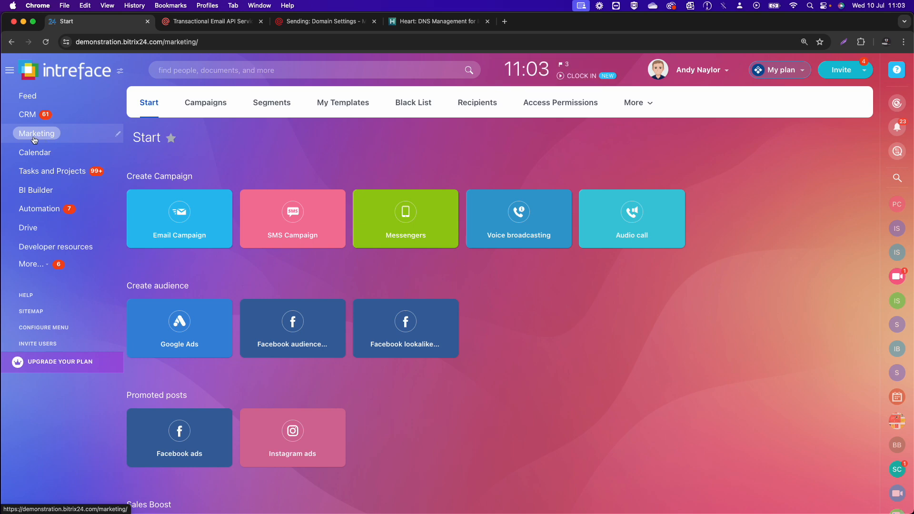
{"action": "left_click", "coordinate": [183, 212]}
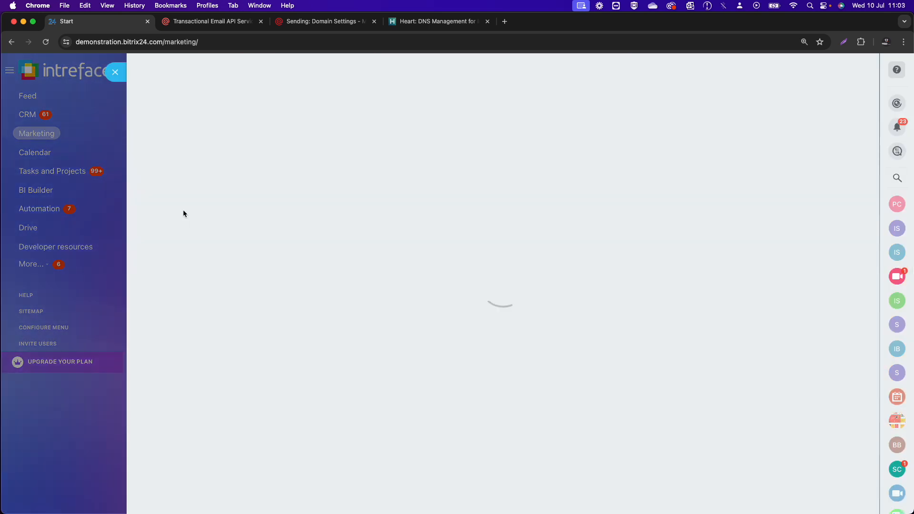
{"action": "scroll", "coordinate": [205, 271], "scroll_direction": "down", "scroll_amount": 7}
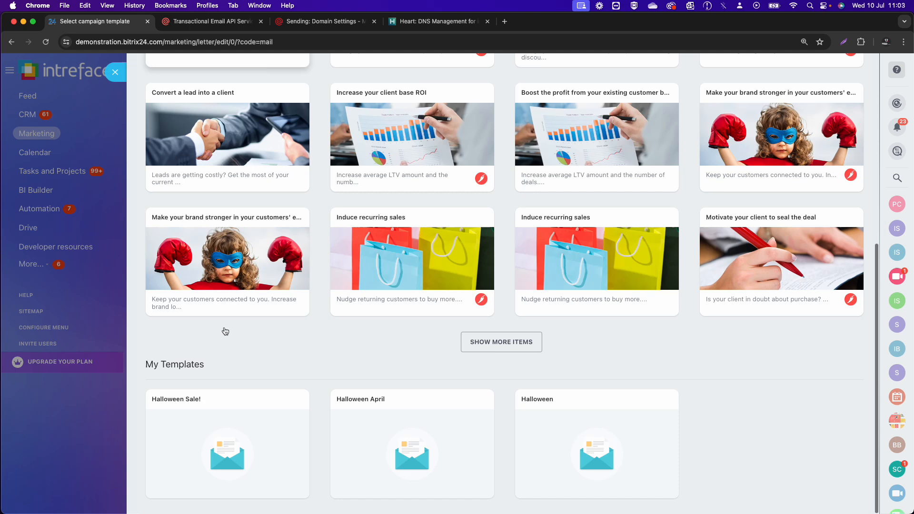
{"action": "left_click", "coordinate": [226, 435]}
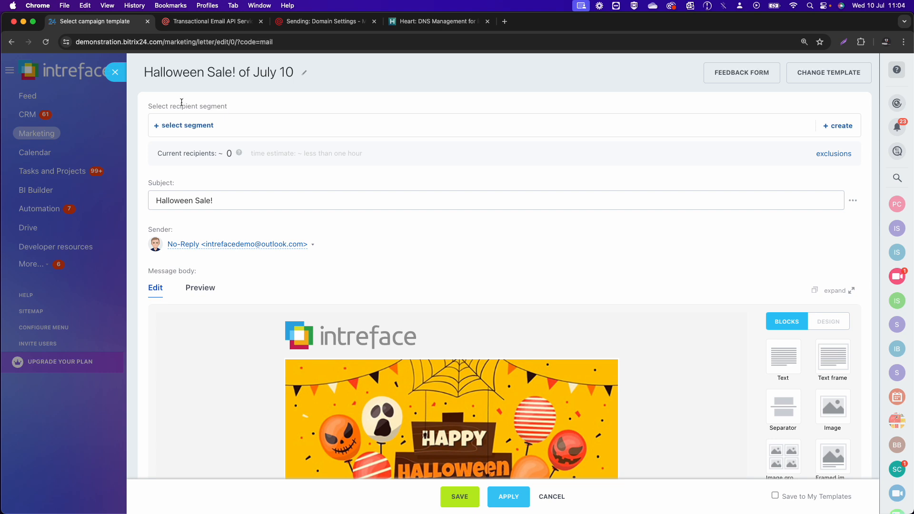
- From the campaign's sender list, connect a new sender address using the SMTP option
{"action": "scroll", "coordinate": [210, 210], "scroll_direction": "down", "scroll_amount": 1}
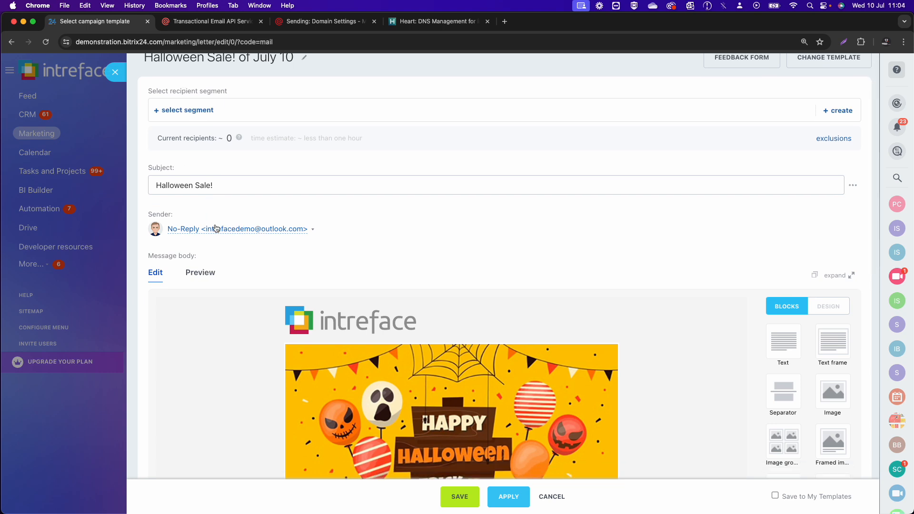
{"action": "left_click", "coordinate": [215, 231]}
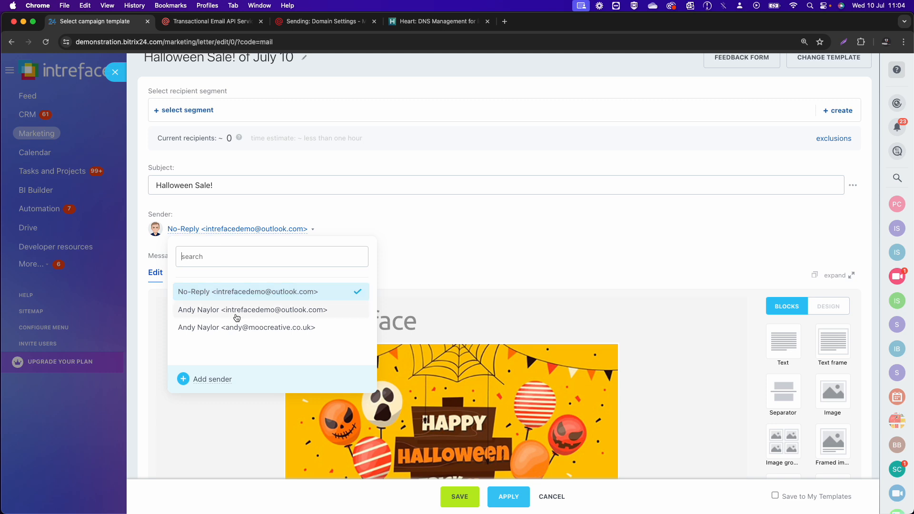
{"action": "left_click", "coordinate": [219, 380]}
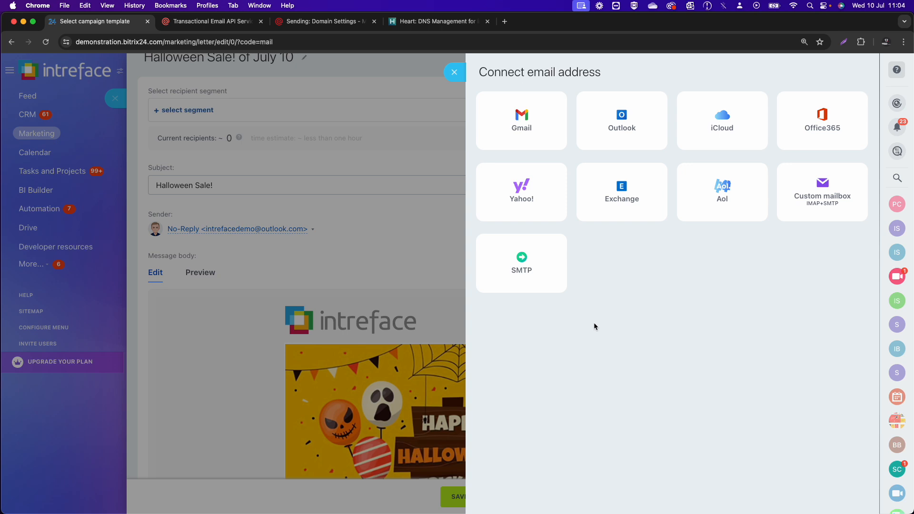
{"action": "left_click", "coordinate": [522, 265]}
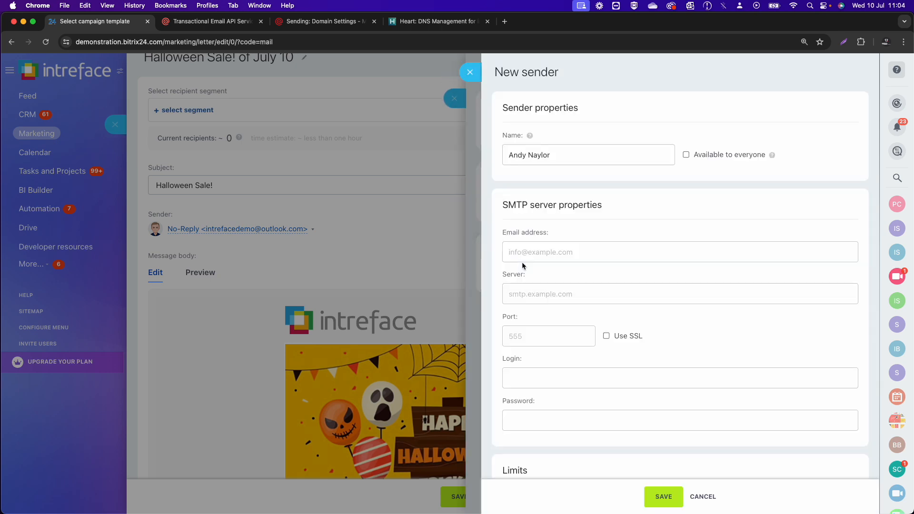
- Rename the sender to 'Intreface Sales' and enter the sales e-mail address
{"action": "left_click", "coordinate": [612, 146]}
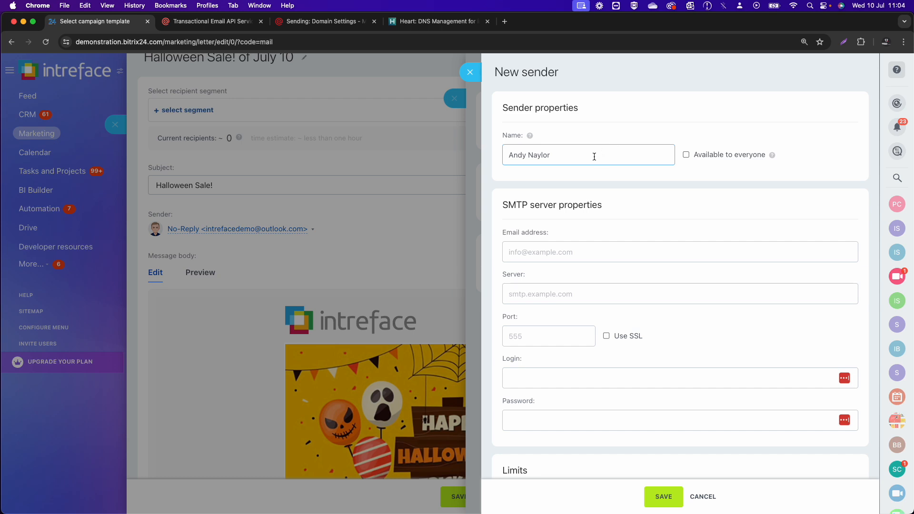
{"action": "left_click_drag", "start_coordinate": [594, 156], "coordinate": [466, 152]}
{"action": "type", "text": "Intreface Sales"}
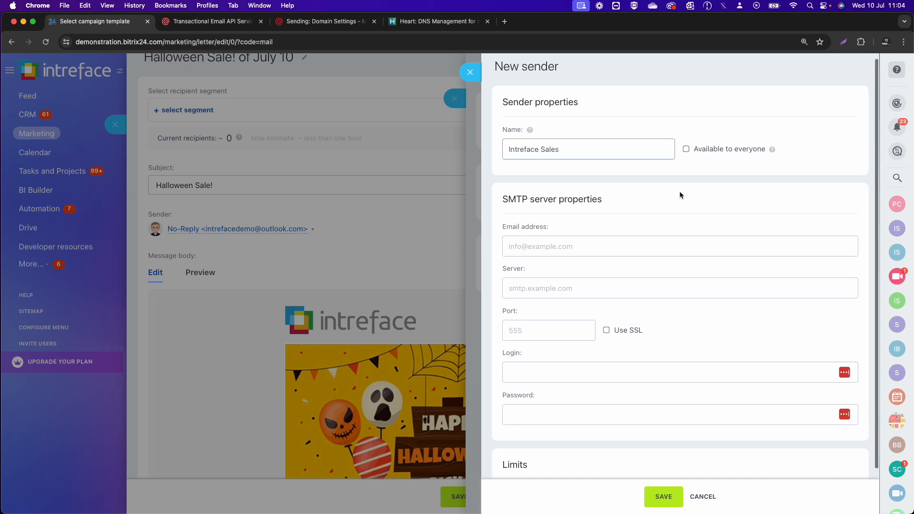
{"action": "scroll", "coordinate": [678, 193], "scroll_direction": "down", "scroll_amount": 1}
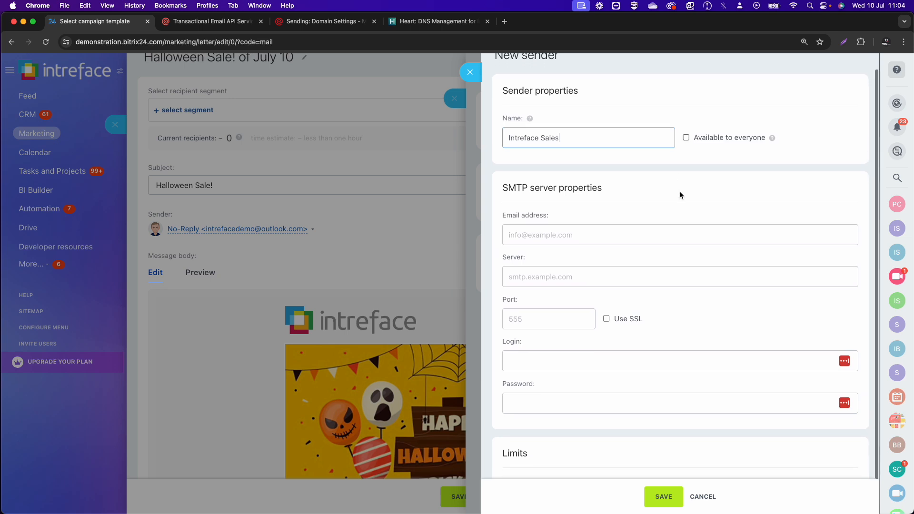
{"action": "left_click", "coordinate": [537, 237]}
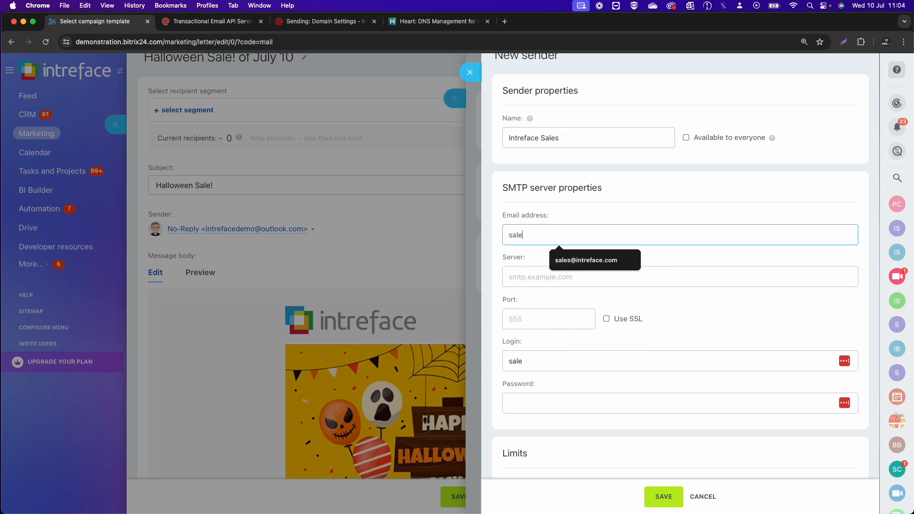
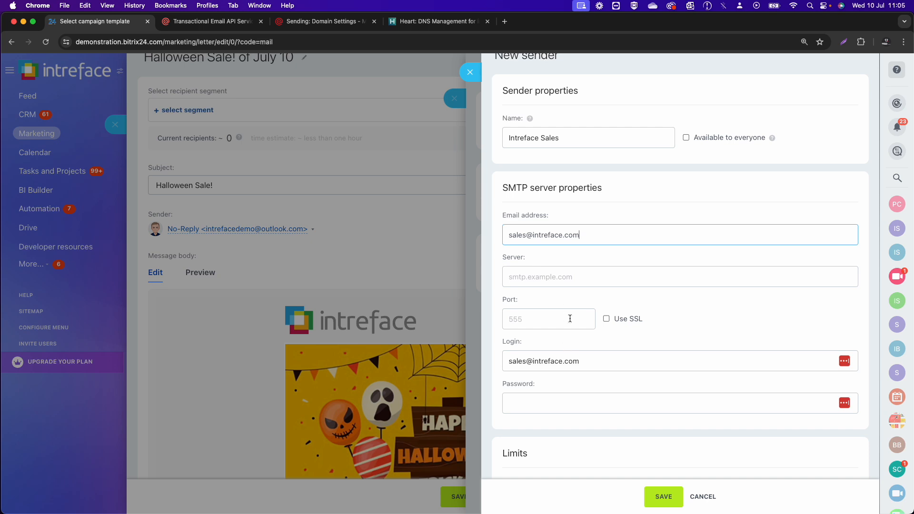
- Set the sender's server to smtp.eu.mailgun.org, copied from Mailgun, with port 465 and SSL enabled
{"action": "left_click", "coordinate": [307, 21]}
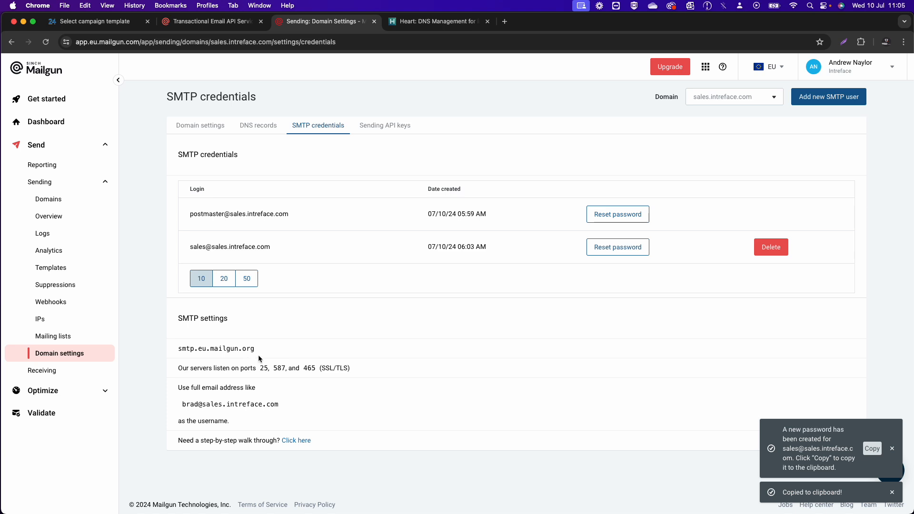
{"action": "left_click_drag", "start_coordinate": [260, 351], "coordinate": [178, 350]}
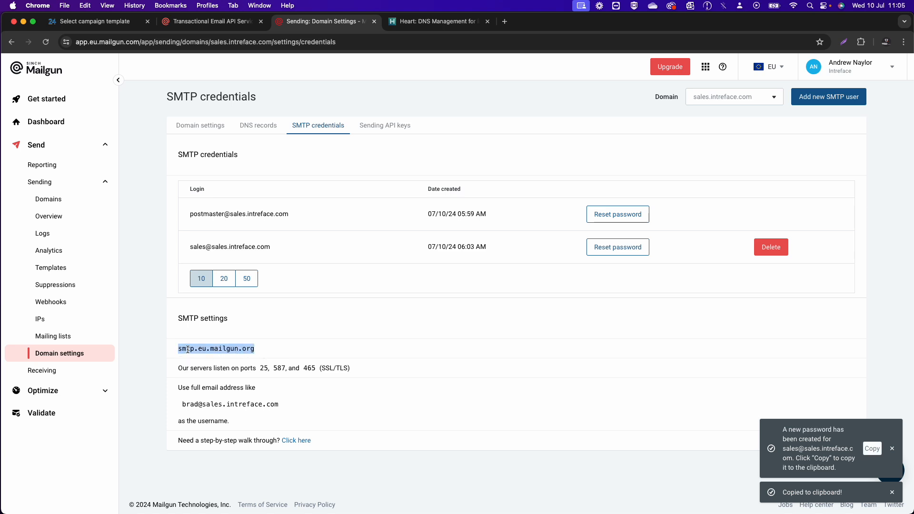
{"action": "right_click", "coordinate": [188, 350]}
{"action": "left_click", "coordinate": [206, 371]}
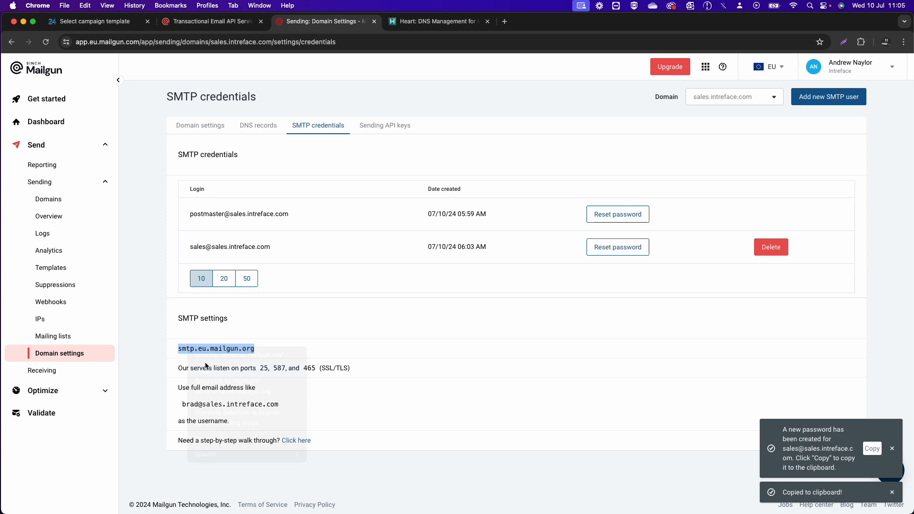
{"action": "left_click", "coordinate": [92, 25]}
{"action": "left_click", "coordinate": [518, 275]}
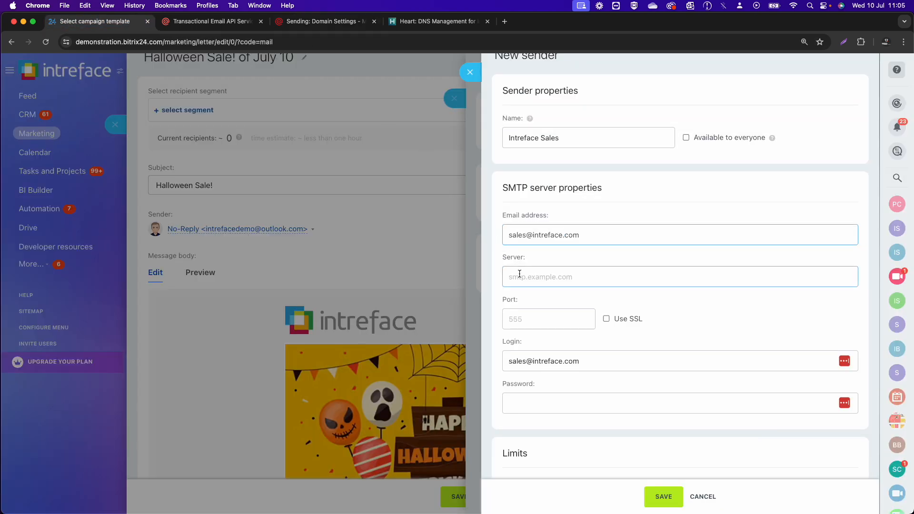
{"action": "right_click", "coordinate": [518, 273]}
{"action": "left_click", "coordinate": [547, 341]}
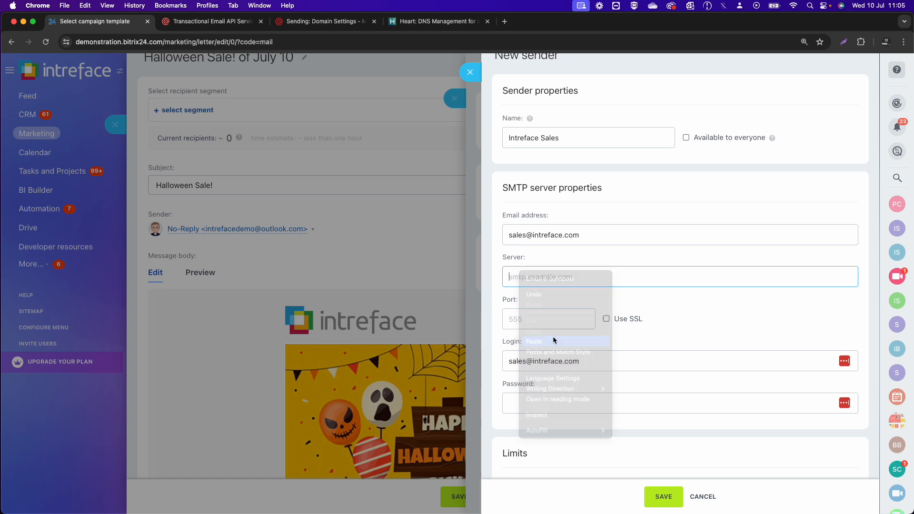
{"action": "left_click", "coordinate": [550, 317]}
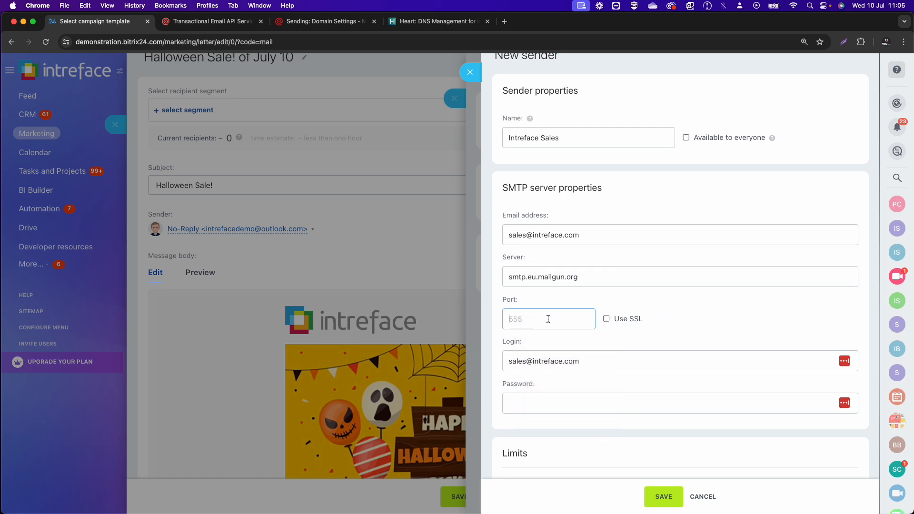
{"action": "type", "text": "465"}
{"action": "left_click", "coordinate": [606, 318]}
- Replace the sender's login with the Mailgun sales SMTP user's login
{"action": "left_click", "coordinate": [313, 28]}
{"action": "left_click_drag", "start_coordinate": [303, 368], "coordinate": [352, 370]}
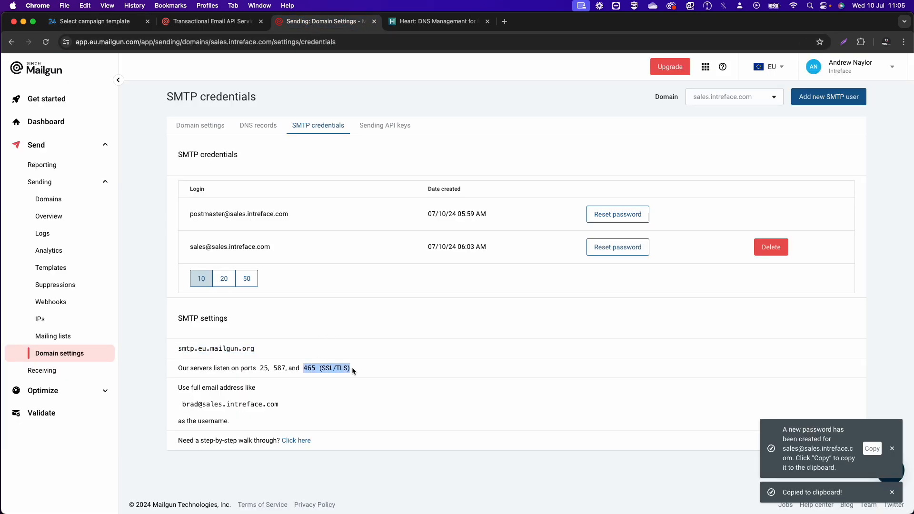
{"action": "left_click", "coordinate": [366, 366]}
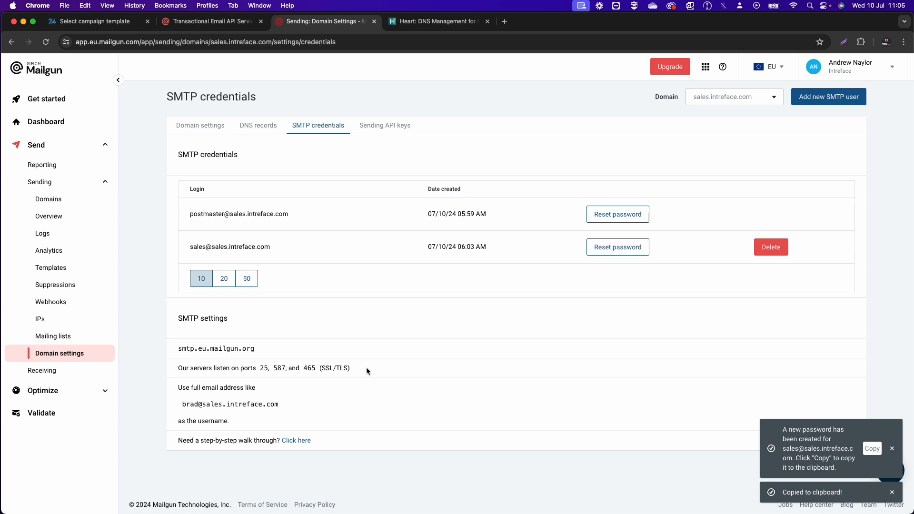
{"action": "left_click_drag", "start_coordinate": [190, 246], "coordinate": [265, 247]}
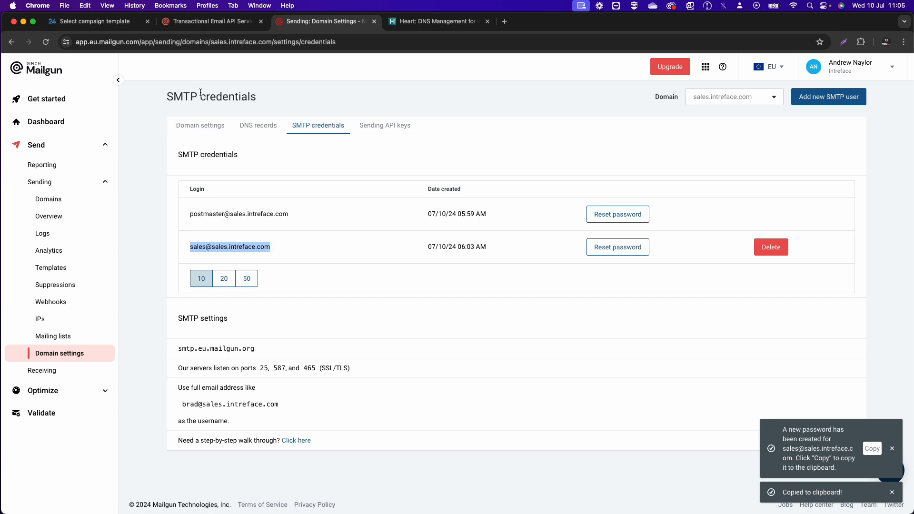
{"action": "left_click", "coordinate": [114, 24]}
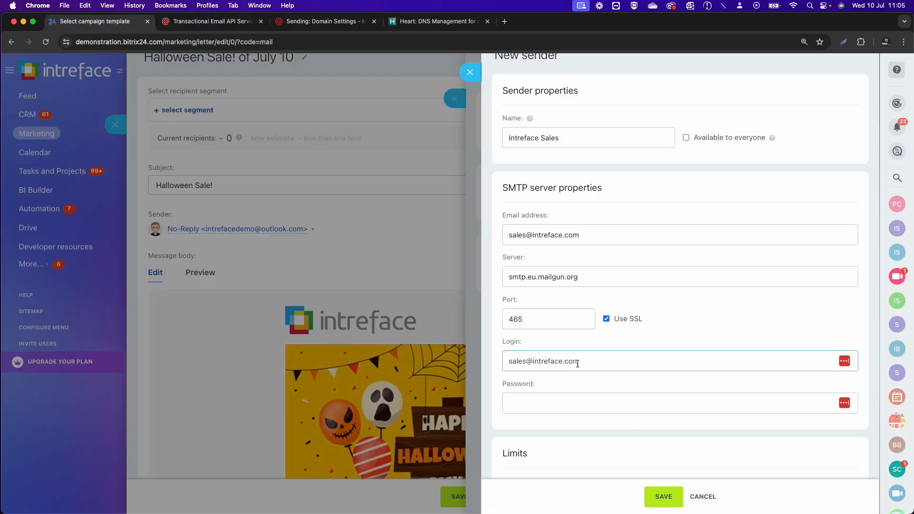
{"action": "left_click_drag", "start_coordinate": [581, 364], "coordinate": [490, 360]}
{"action": "key", "text": "super+v"}
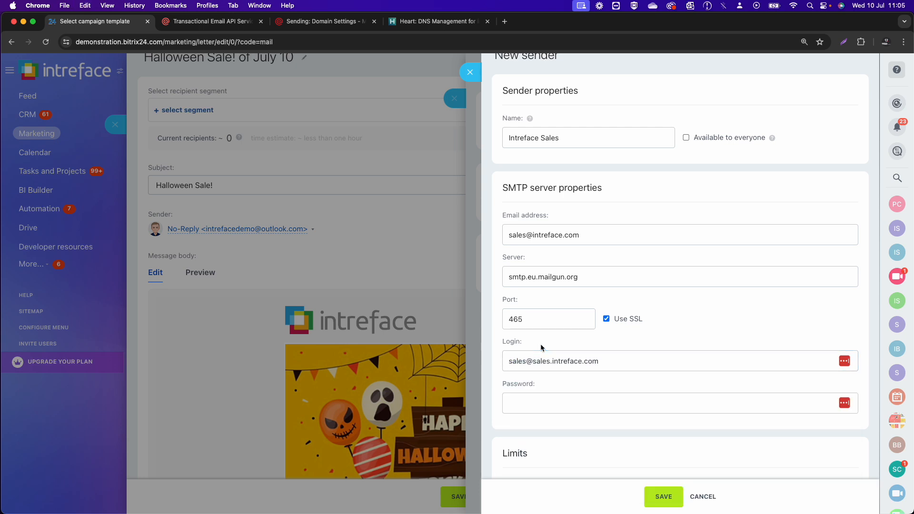
- Paste the newly generated Mailgun SMTP password into the sender's Password field
{"action": "left_click", "coordinate": [309, 21]}
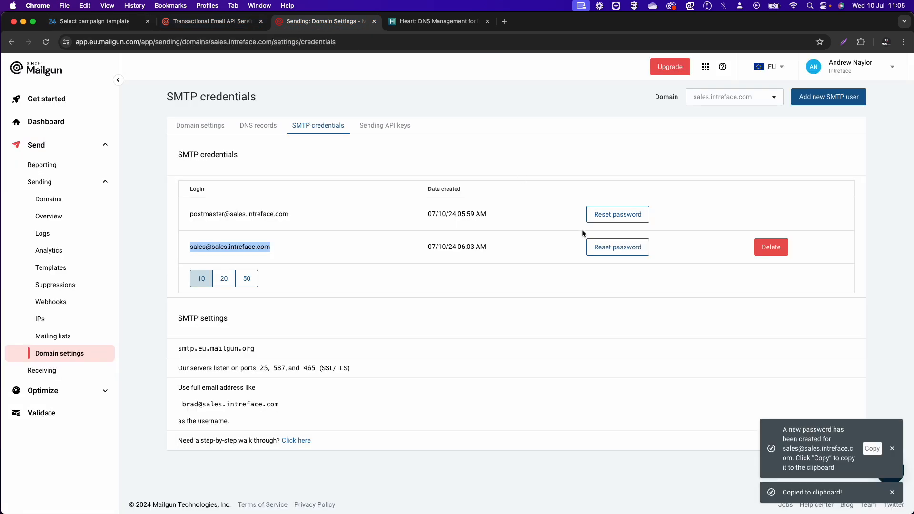
{"action": "left_click", "coordinate": [871, 449]}
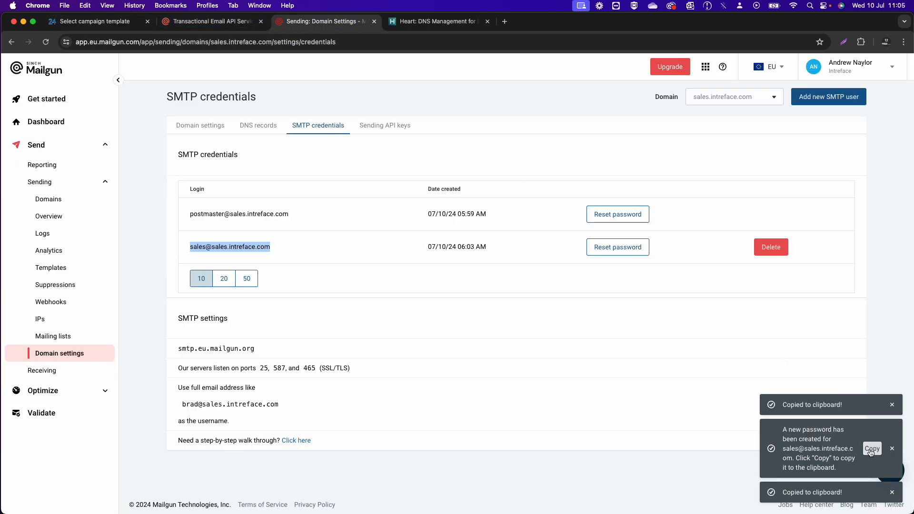
{"action": "left_click", "coordinate": [104, 21]}
{"action": "left_click", "coordinate": [559, 407]}
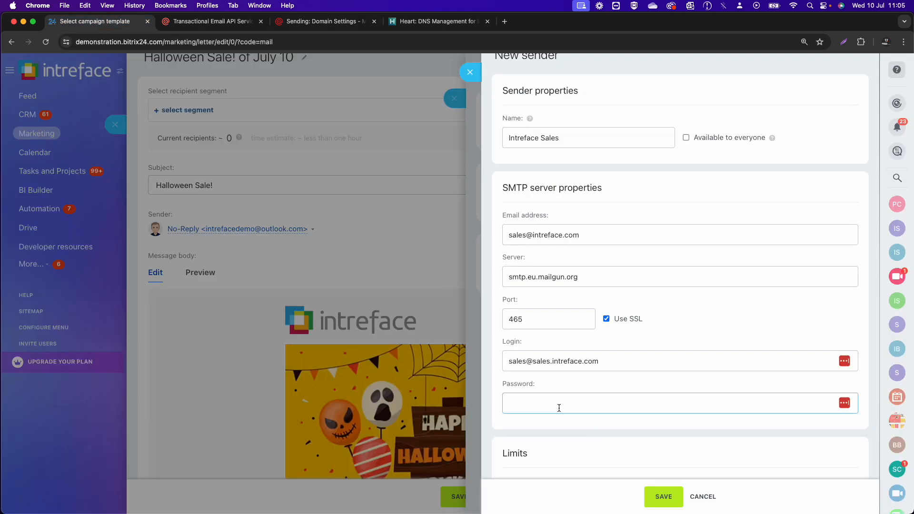
{"action": "key", "text": "super+v"}
- Save the Intreface Sales sender and dismiss the LastPass password-save prompt
{"action": "left_click", "coordinate": [556, 384]}
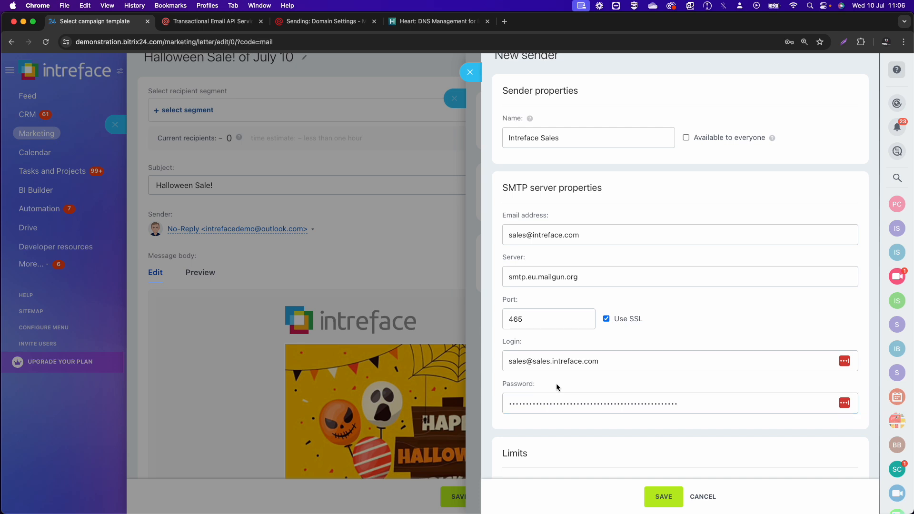
{"action": "scroll", "coordinate": [556, 383], "scroll_direction": "down", "scroll_amount": 2}
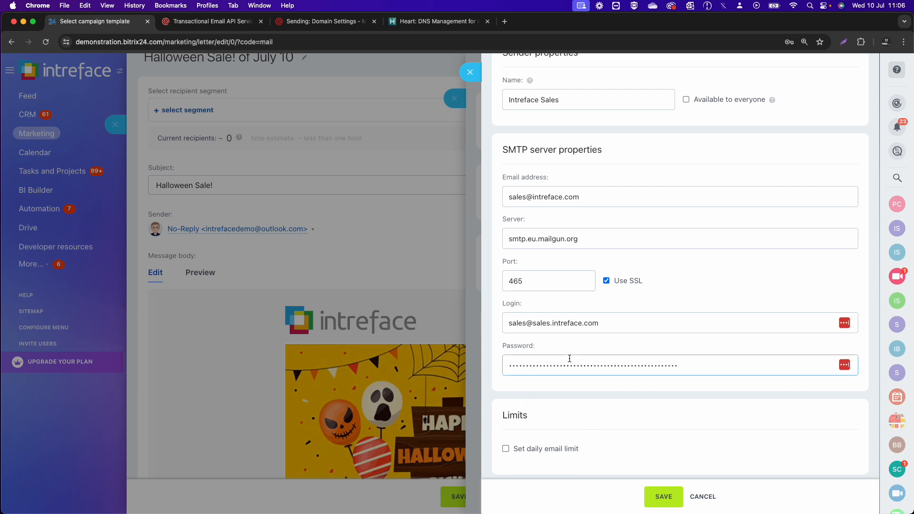
{"action": "scroll", "coordinate": [567, 358], "scroll_direction": "up", "scroll_amount": 3}
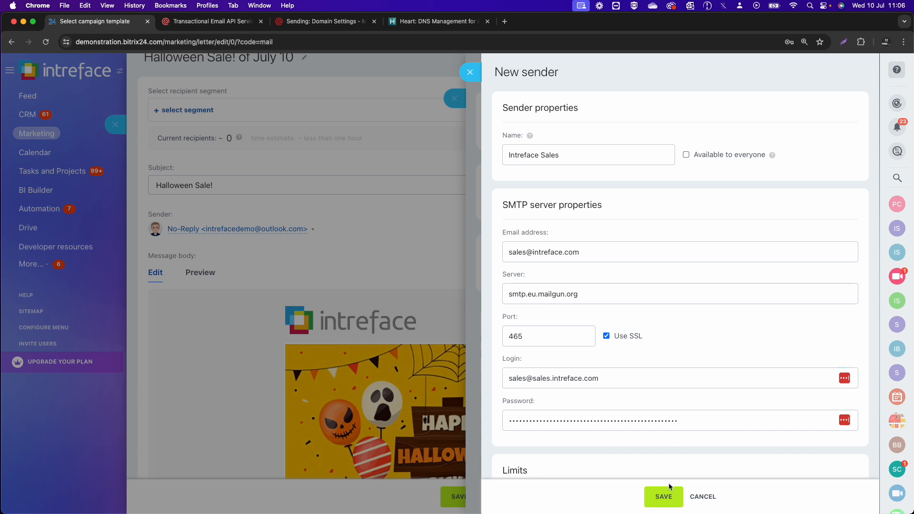
{"action": "left_click", "coordinate": [666, 495]}
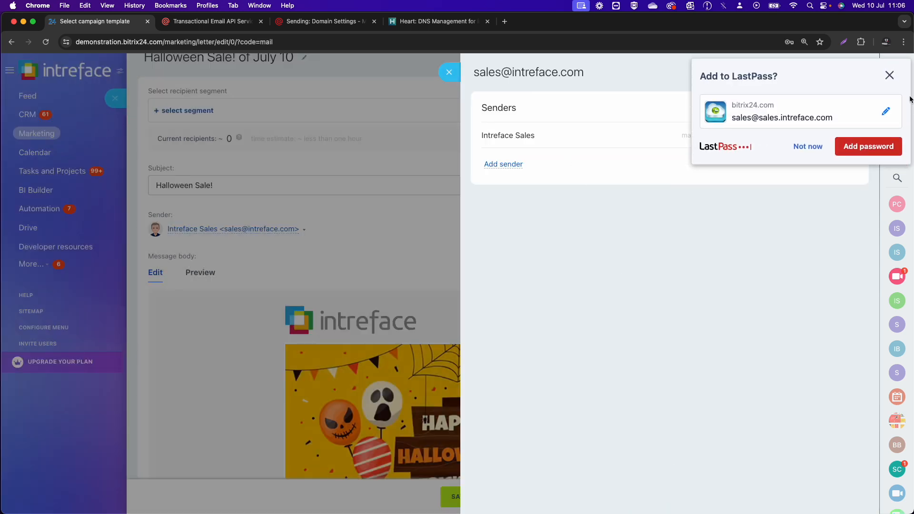
{"action": "left_click", "coordinate": [888, 76]}
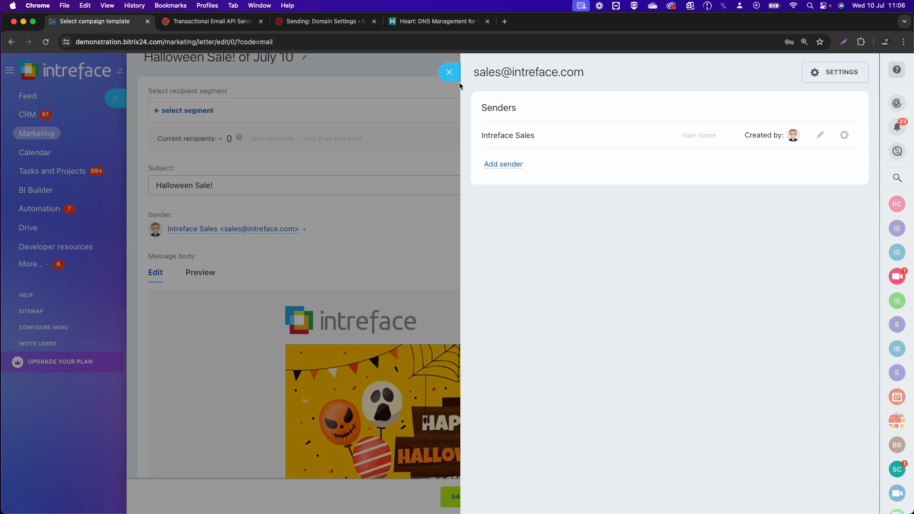
- Close the senders slider and review the Halloween Sale! campaign, now sending from Intreface Sales
{"action": "left_click", "coordinate": [450, 73]}
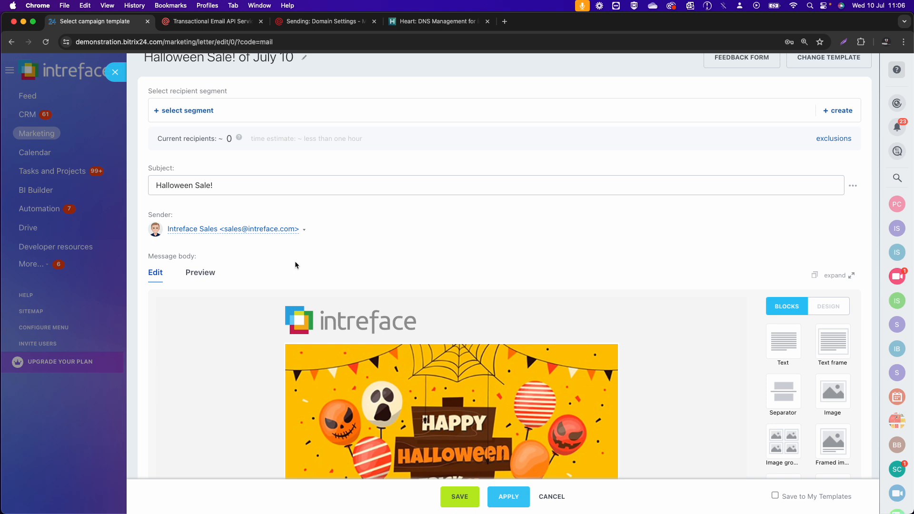
{"action": "scroll", "coordinate": [295, 265], "scroll_direction": "down", "scroll_amount": 5}
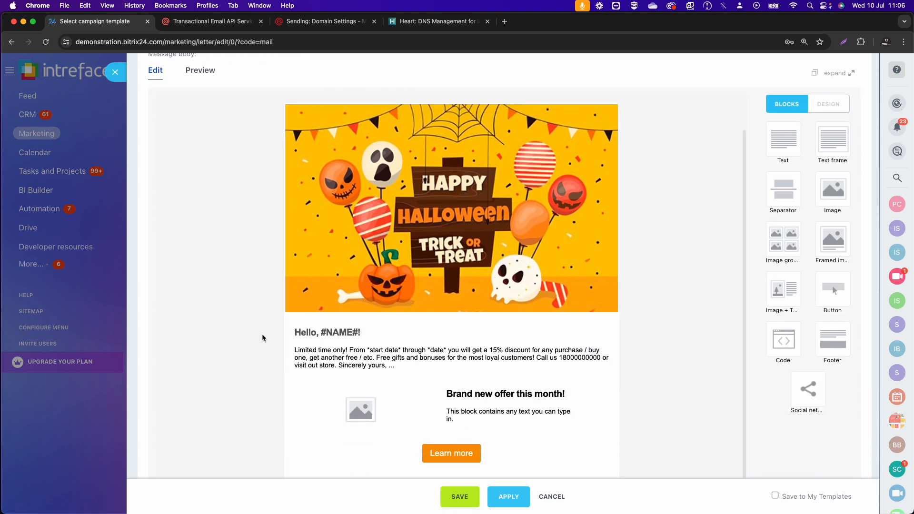
{"action": "scroll", "coordinate": [262, 335], "scroll_direction": "down", "scroll_amount": 4}
{"action": "scroll", "coordinate": [279, 394], "scroll_direction": "down", "scroll_amount": 1}
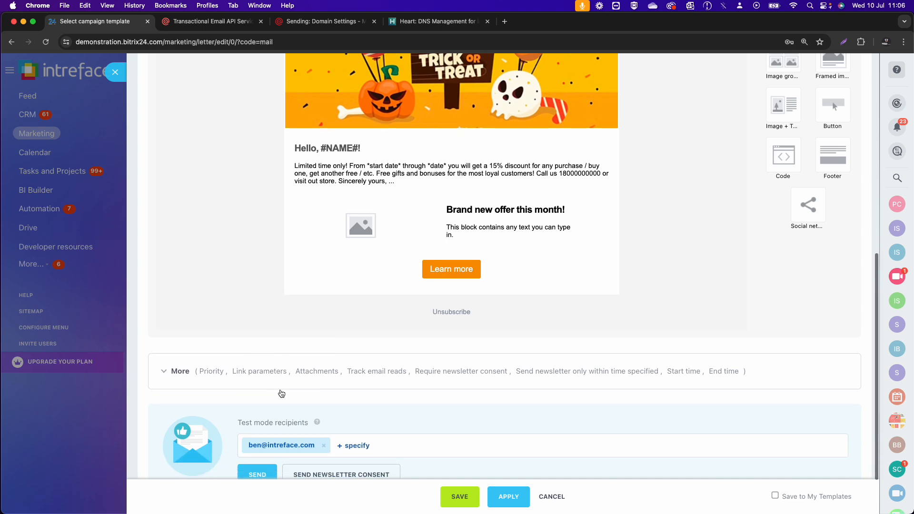
{"action": "left_click", "coordinate": [454, 500]}
{"action": "scroll", "coordinate": [339, 410], "scroll_direction": "up", "scroll_amount": 5}
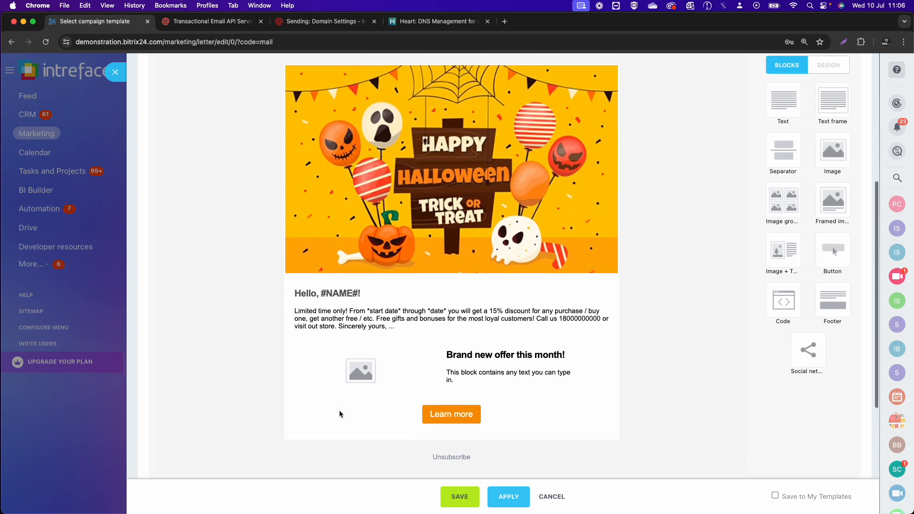
{"action": "scroll", "coordinate": [305, 194], "scroll_direction": "up", "scroll_amount": 4}
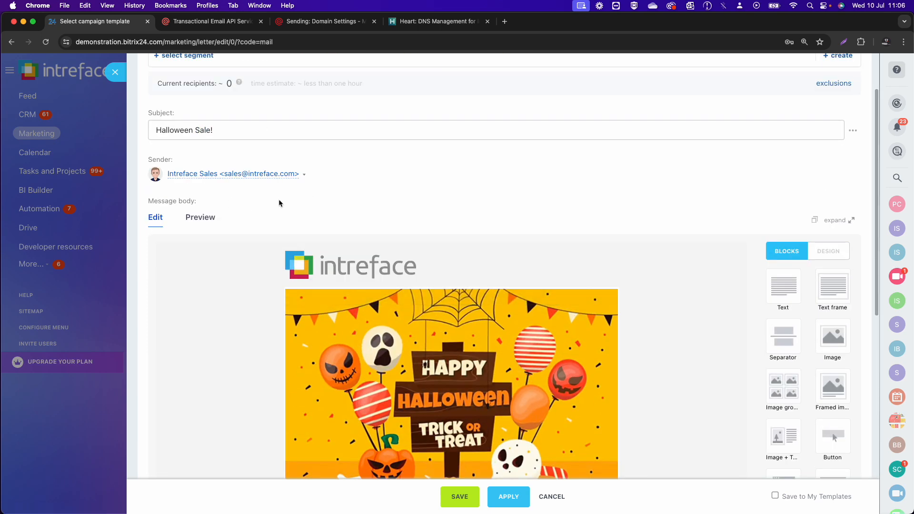